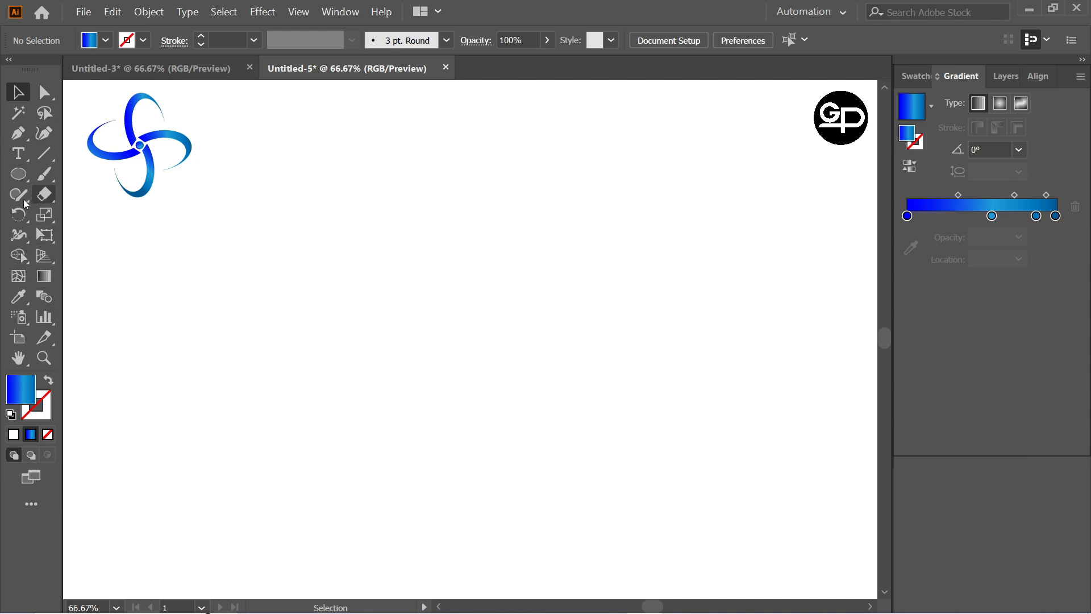
Draw a tall ellipse near the artboard's centre with no fill and a black stroke.
left_click_drag(18, 174, 79, 213)
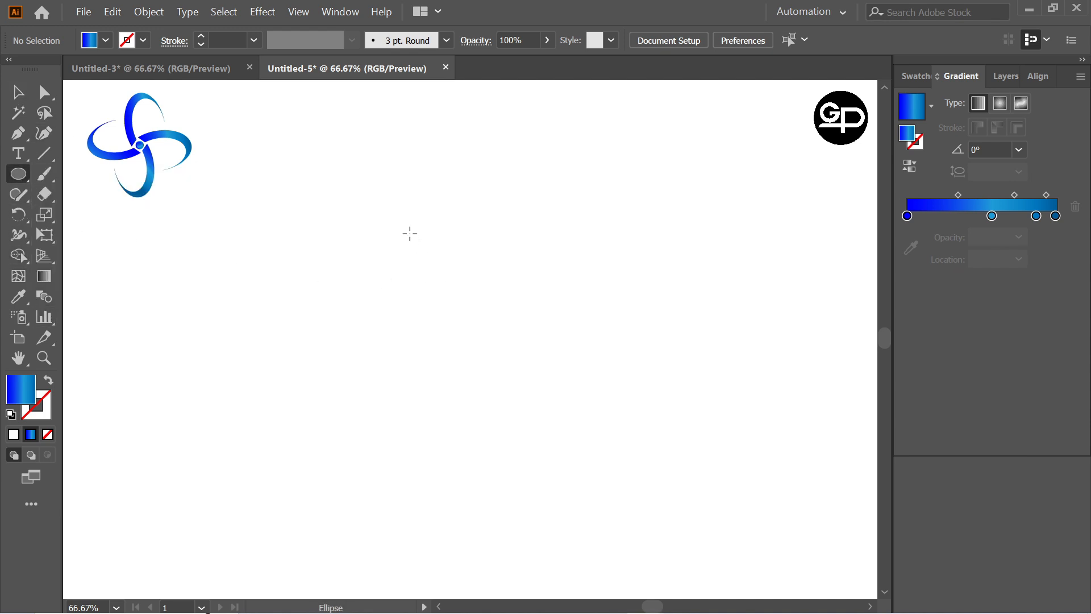
left_click_drag(408, 224, 535, 432)
left_click(106, 42)
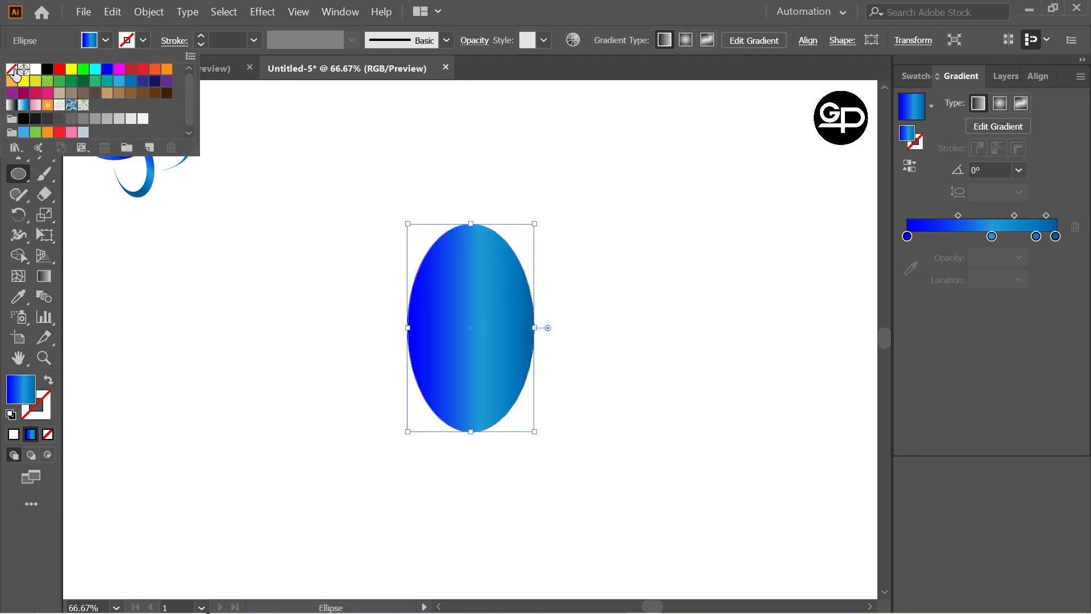
left_click(12, 70)
left_click(142, 42)
left_click(142, 42)
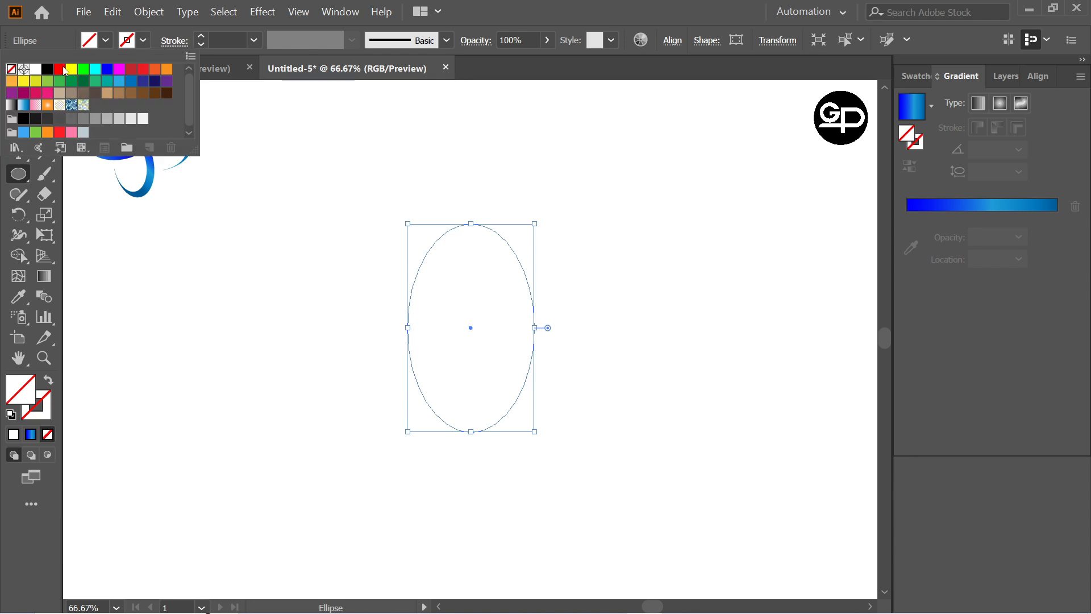
left_click(47, 69)
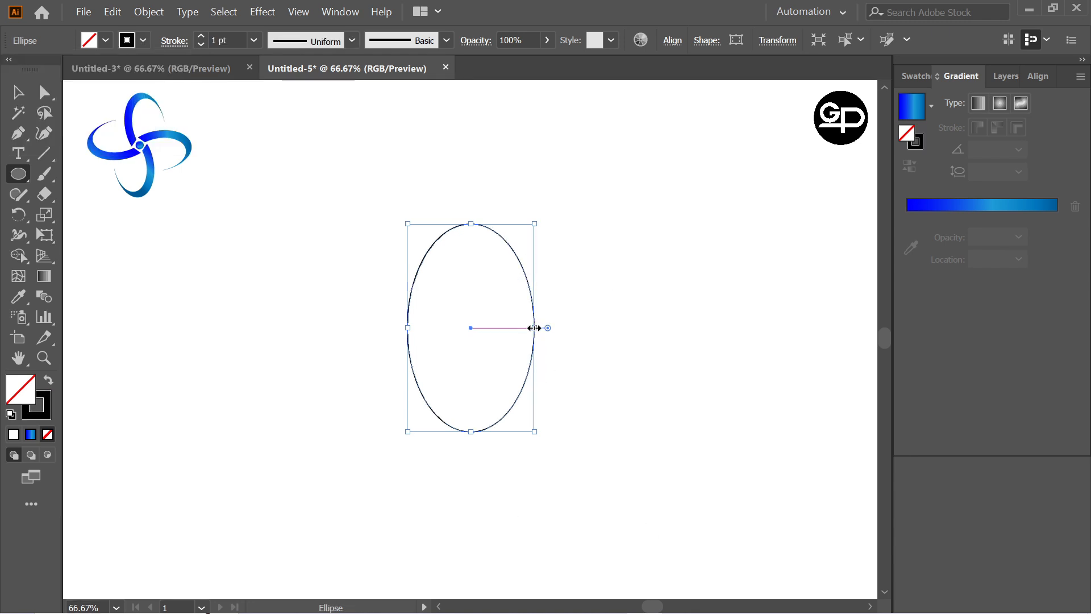
Create a proportionally smaller copy of the ellipse inside it, with both touching at their left edges.
mouse_move(534, 327)
left_mouse_down()
mouse_move(475, 325)
mouse_move(514, 333)
left_mouse_up()
left_click(20, 93)
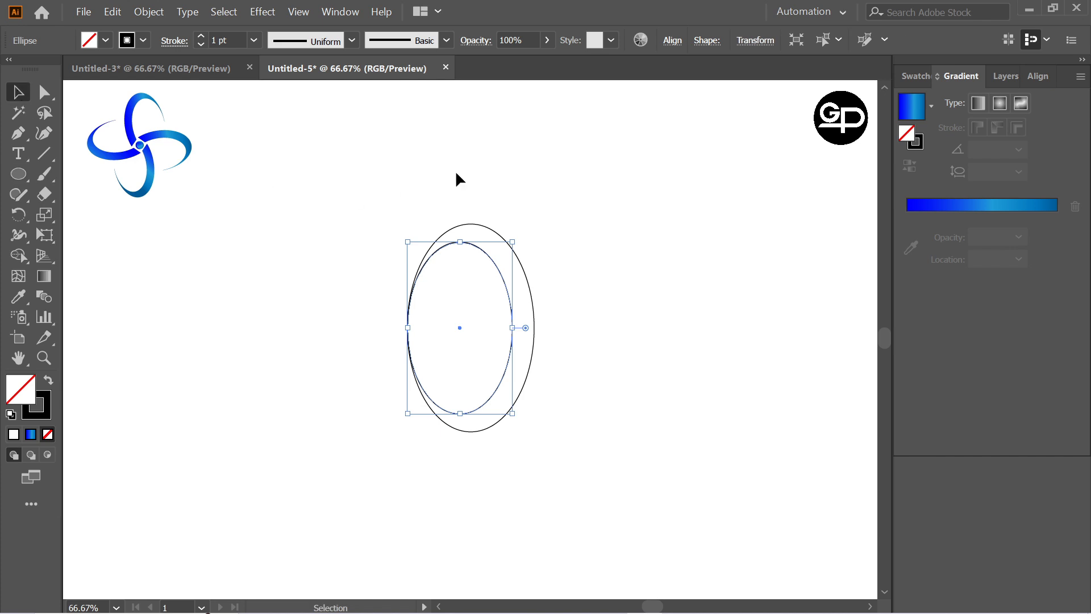
left_click(458, 171)
Draw a short diagonal line crossing both ellipses at their upper right.
left_click_drag(44, 154, 74, 152)
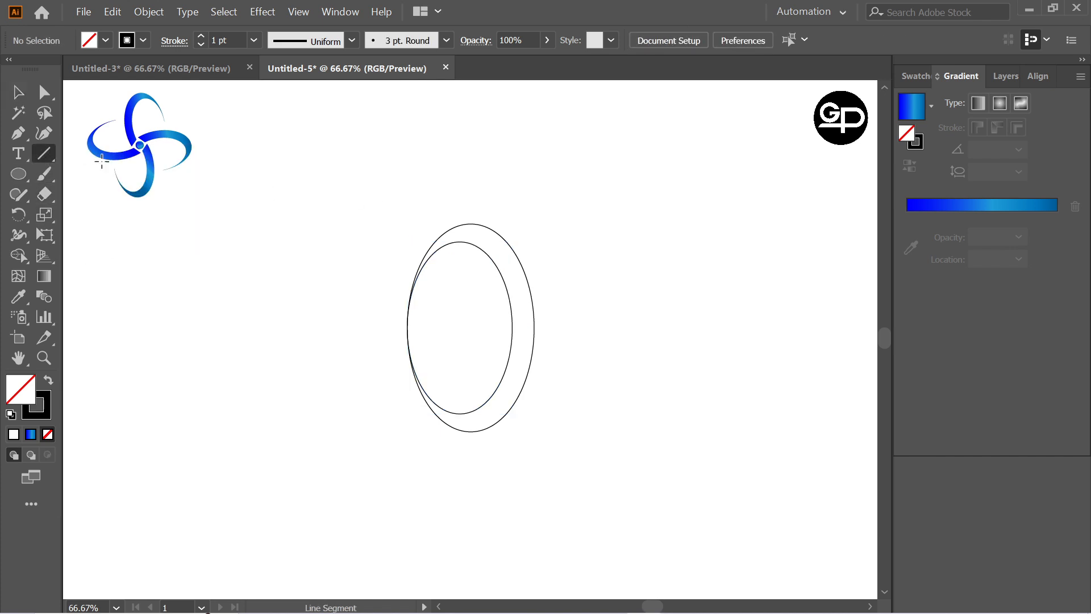
mouse_move(492, 289)
left_mouse_down()
mouse_move(525, 287)
mouse_move(531, 250)
left_mouse_up()
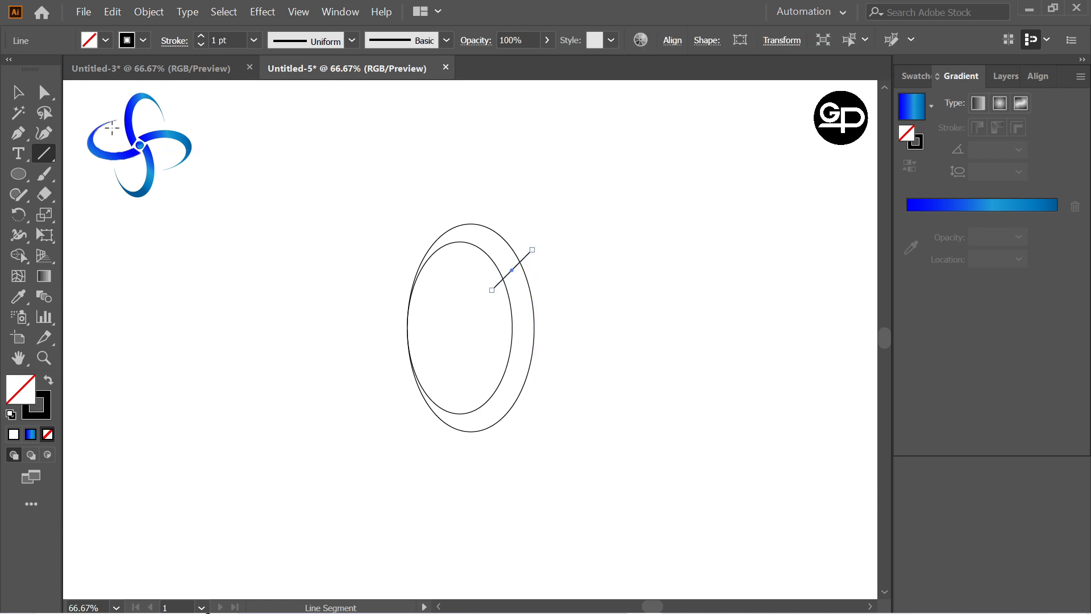
left_click(17, 95)
left_click(172, 169)
Draw a small circle at the upper right of the ellipses and centre it on the inner ellipse's outline, just above the diagonal line.
left_click_drag(19, 174, 86, 215)
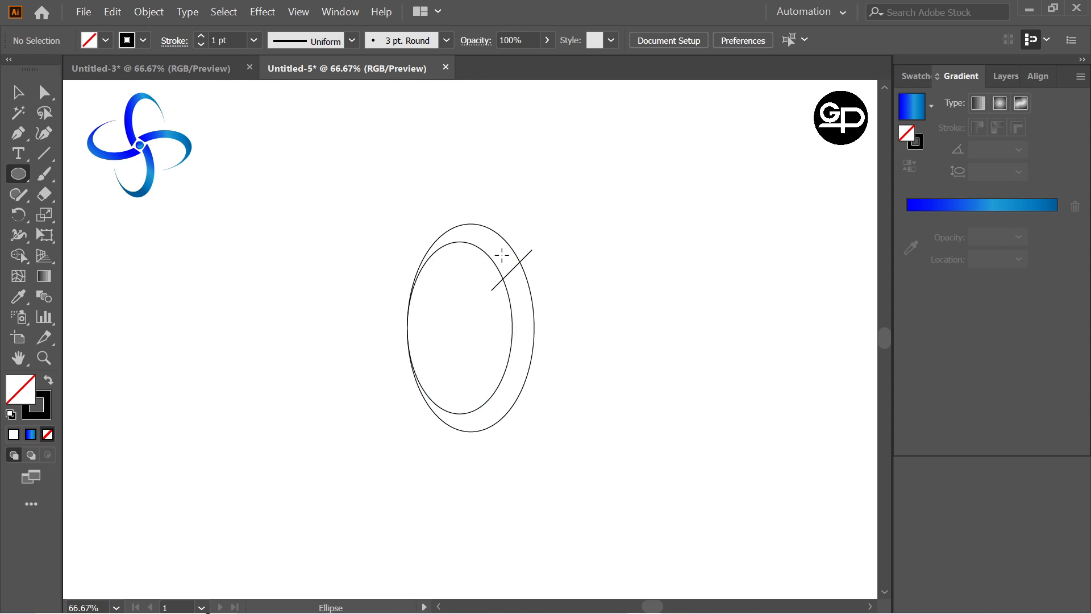
left_click_drag(501, 254, 514, 267)
left_click(17, 92)
left_click(545, 250)
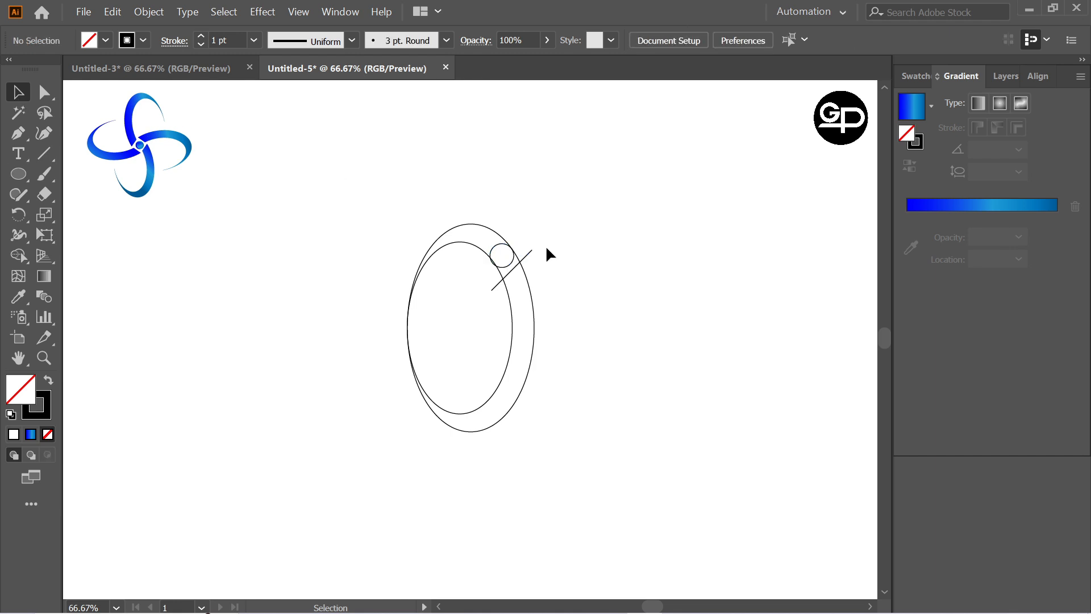
left_click(506, 258)
left_click_drag(504, 256, 498, 265)
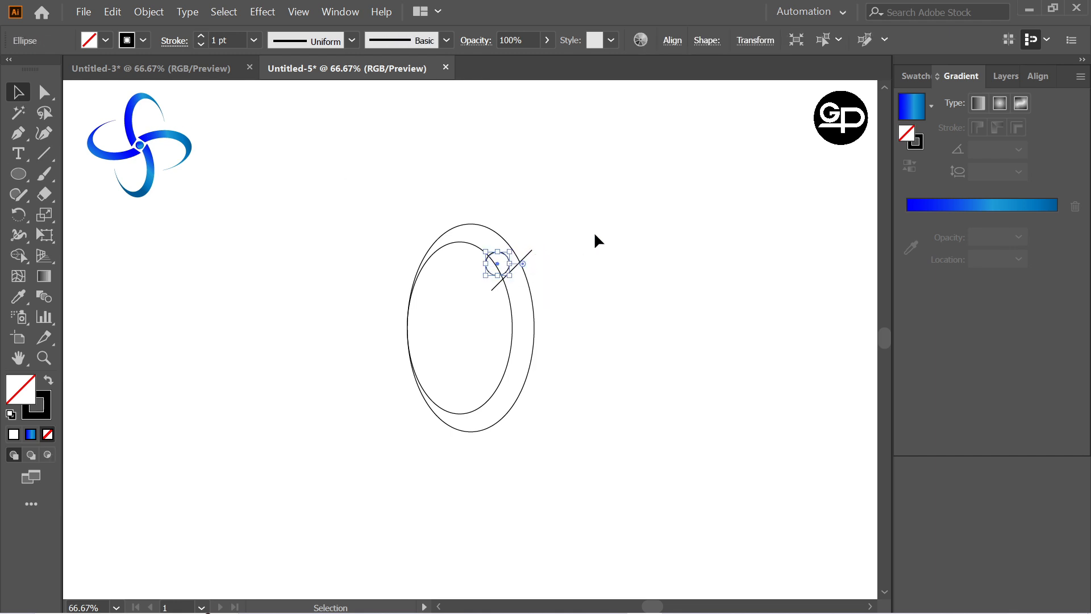
left_click(595, 231)
Build the crescent below the diagonal line and the small circle as black-filled shapes from all the outlines with Shape Builder.
left_click_drag(322, 191, 592, 453)
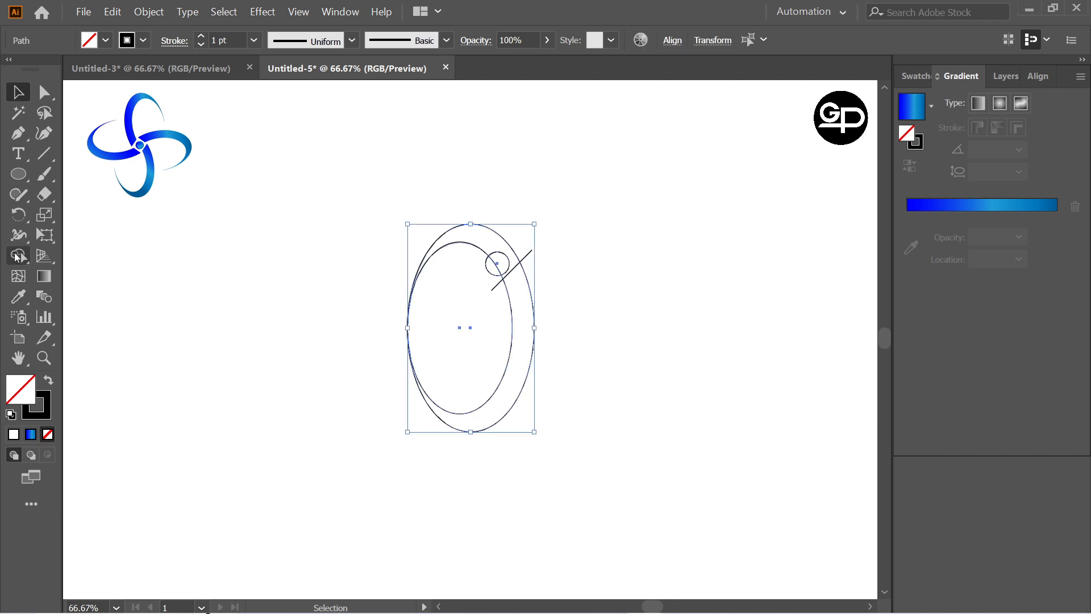
left_click_drag(18, 255, 106, 263)
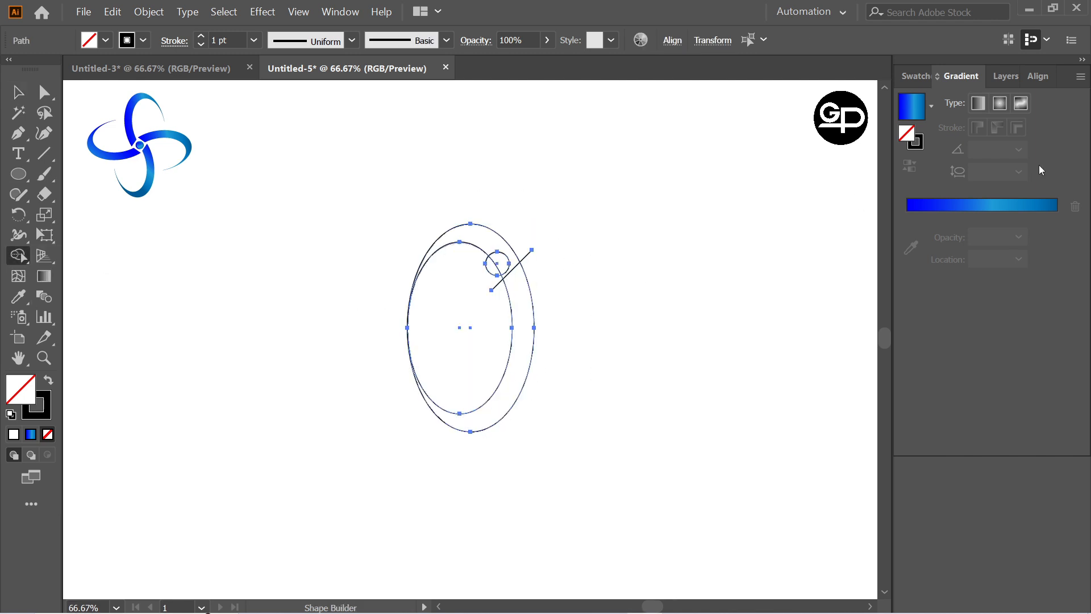
left_click(916, 76)
left_click(939, 131)
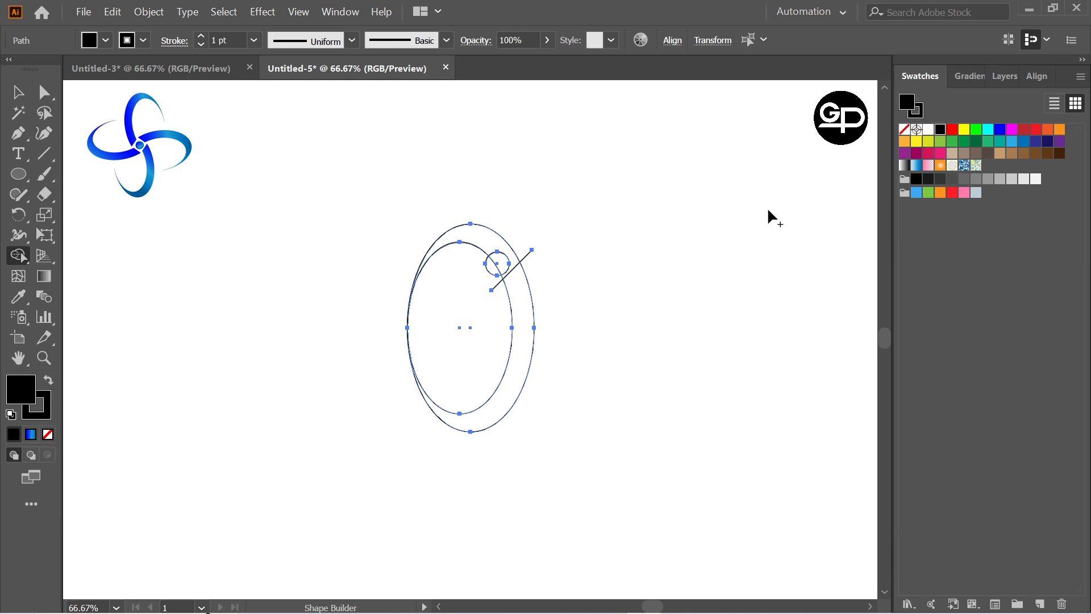
left_click(522, 341)
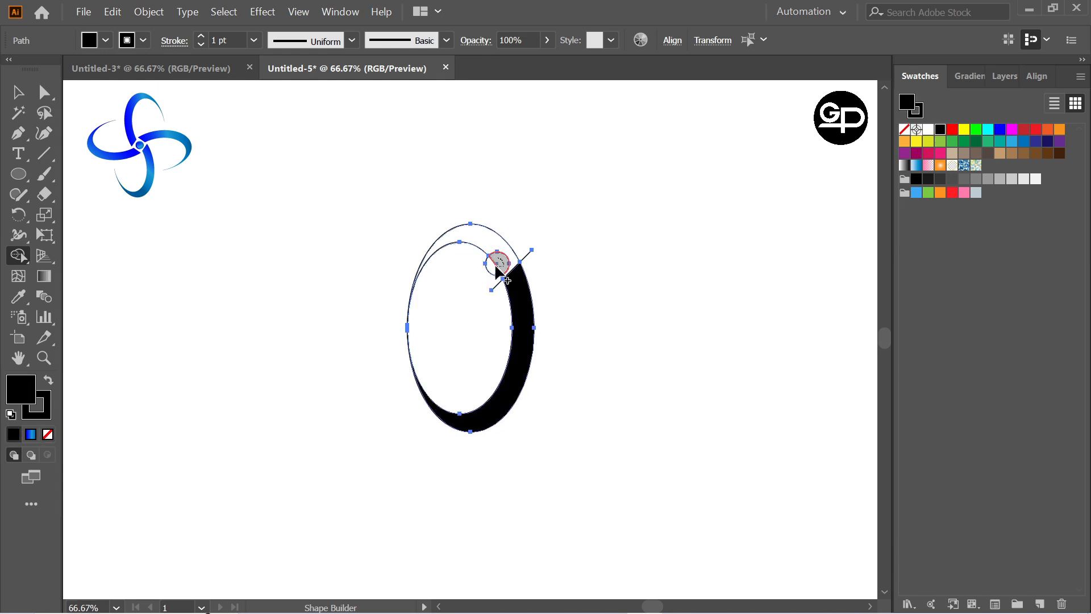
left_click(494, 266)
left_click(18, 92)
left_click(175, 150)
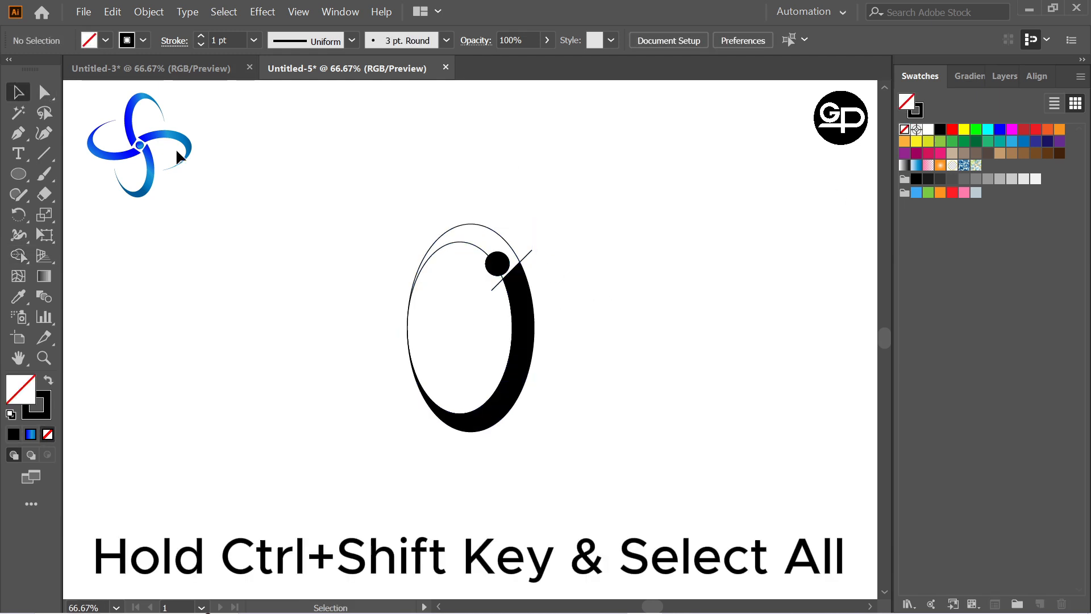
Cut the black crescent and circle, delete all leftover outlines, and paste the two shapes back.
left_click(499, 266, "ctrl+shift")
left_click(529, 310, "ctrl+shift")
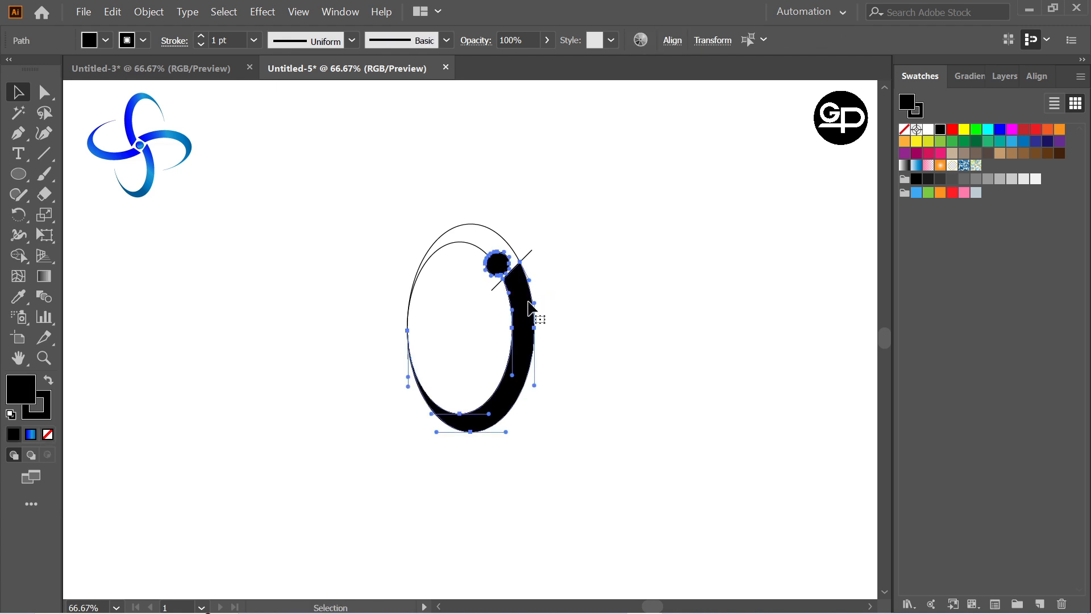
key("ctrl+x")
left_click_drag(357, 168, 598, 489)
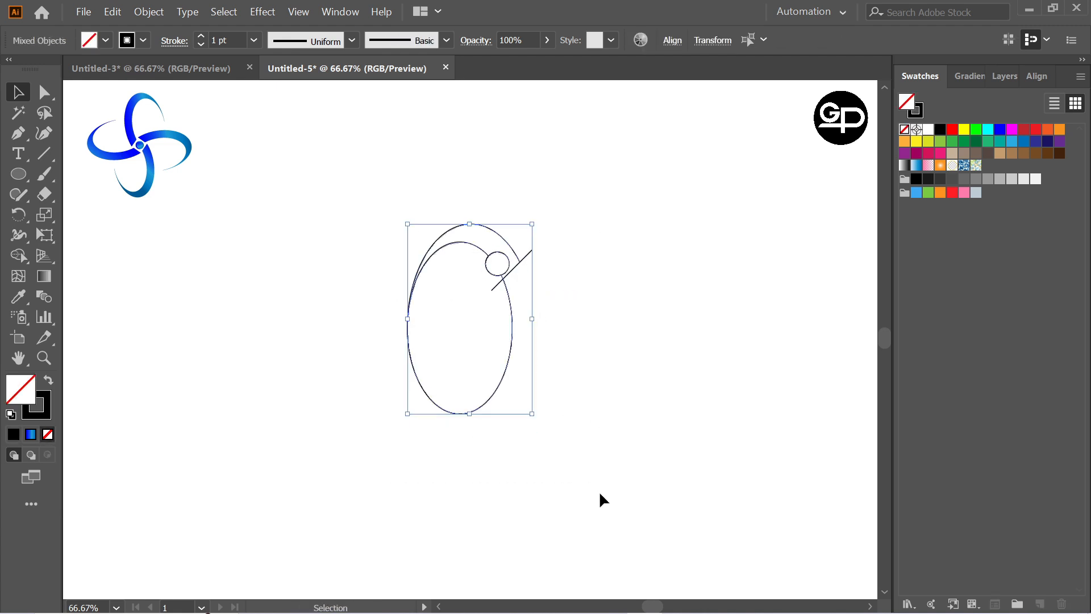
key("Delete")
key("ctrl+v")
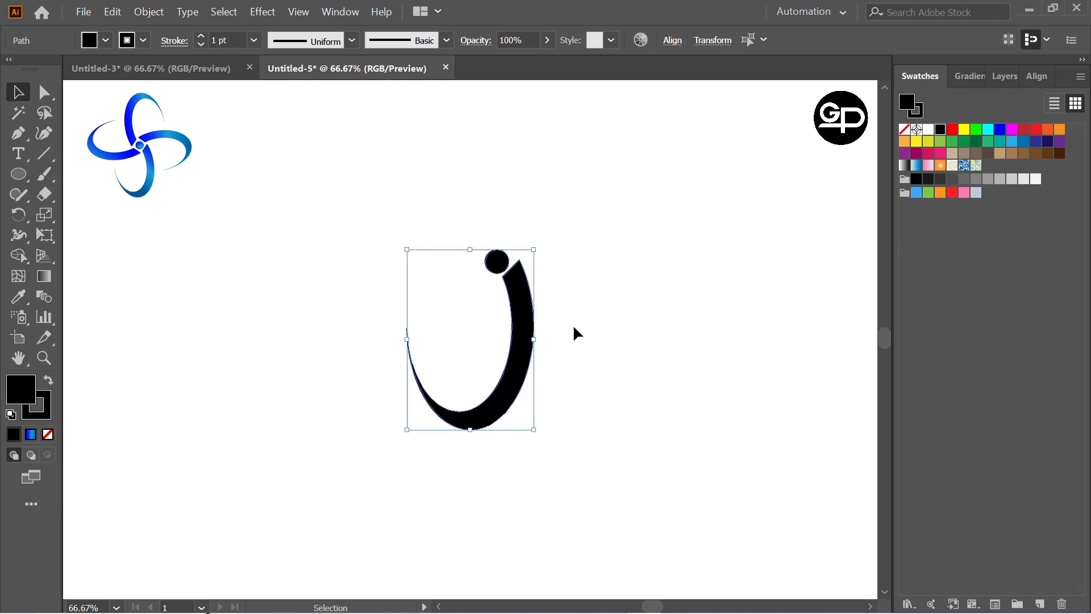
Enlarge the crescent and circle together slightly and move them a little down the artboard.
left_click_drag(538, 431, 537, 433)
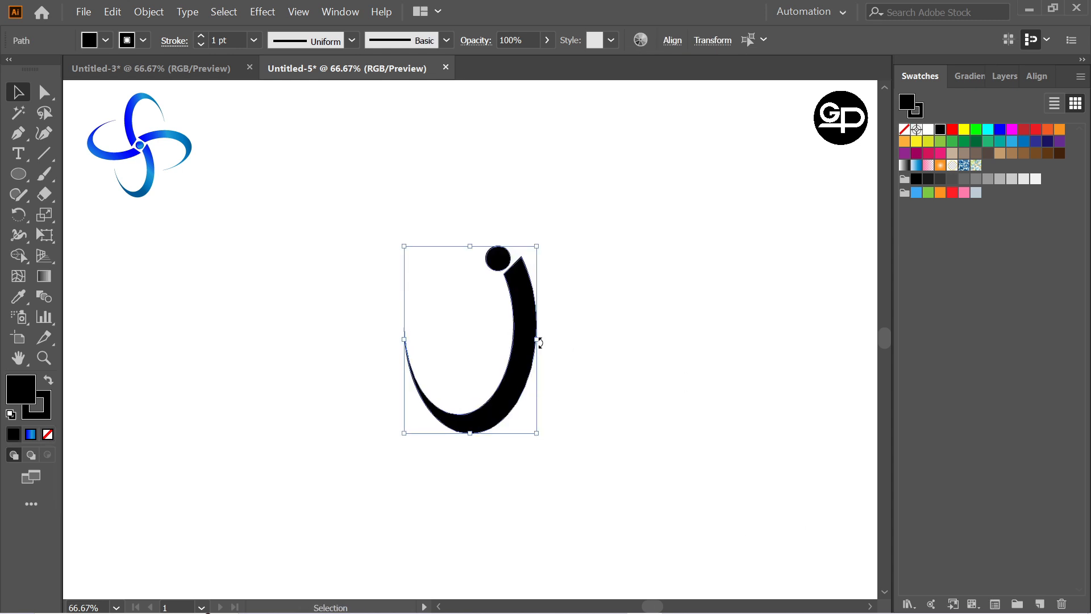
left_click_drag(519, 341, 519, 365)
left_click(605, 295)
left_click(512, 313)
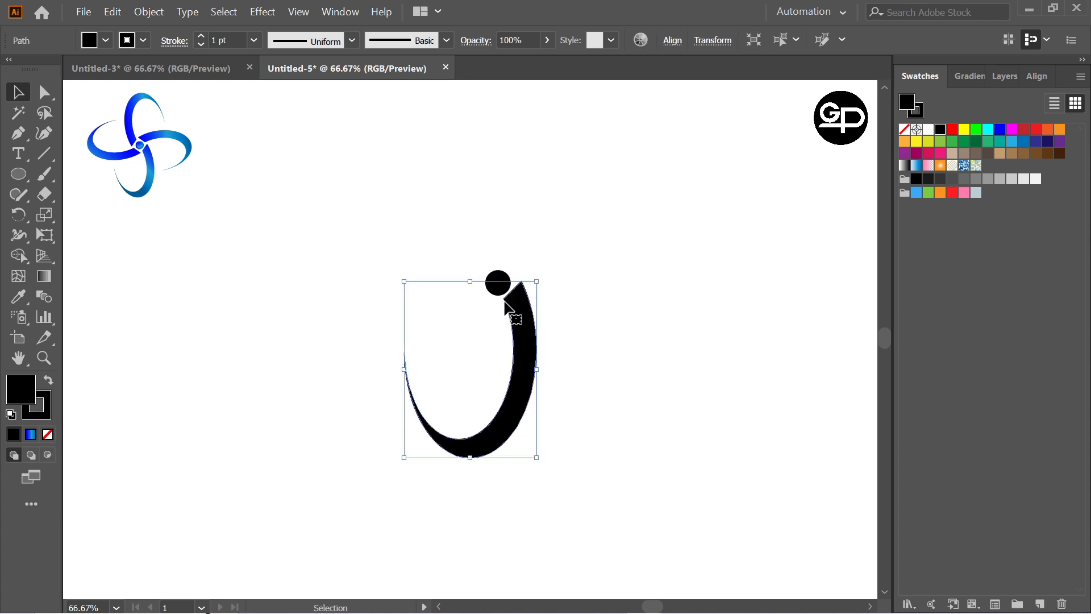
left_click(501, 283)
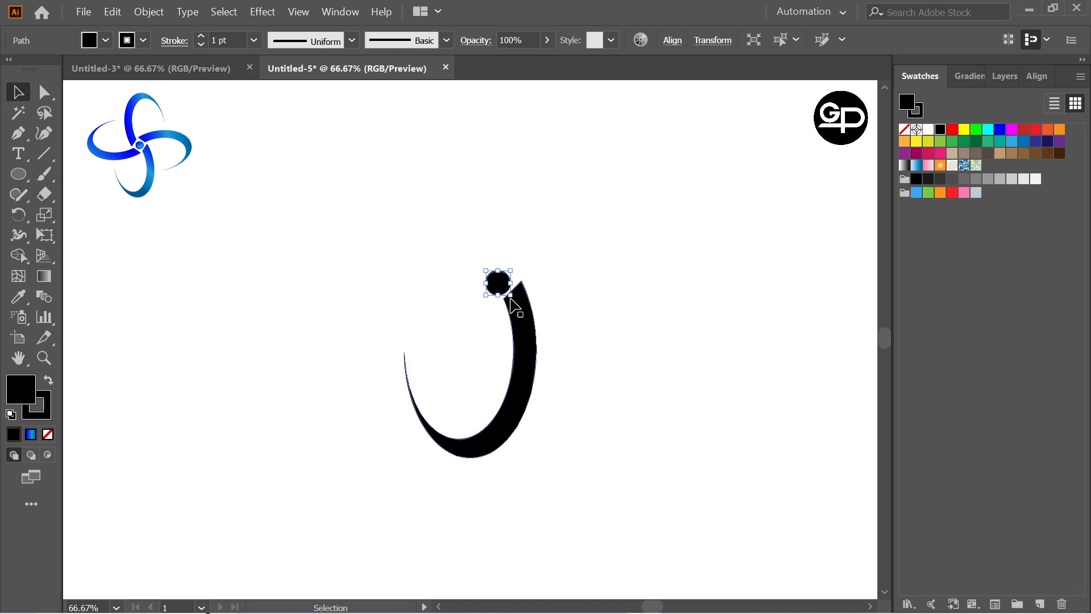
Duplicate the small black circle in place in front and scale the copy down slightly about its centre.
left_click_drag(377, 212, 566, 459)
scroll(584, 388, "up", 3)
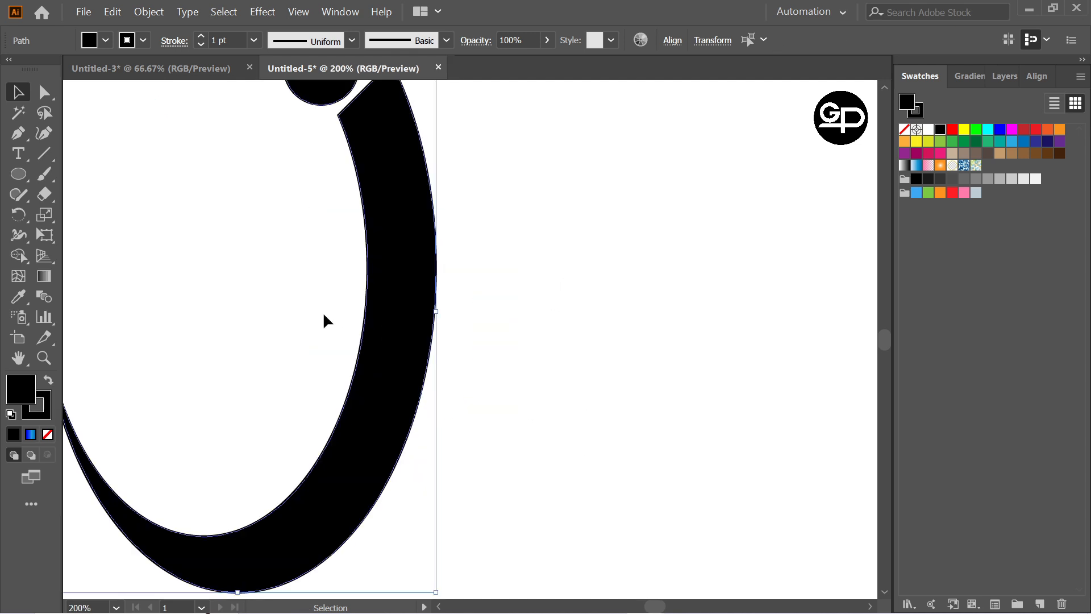
scroll(365, 243, "down", 1)
scroll(366, 246, "up", 6)
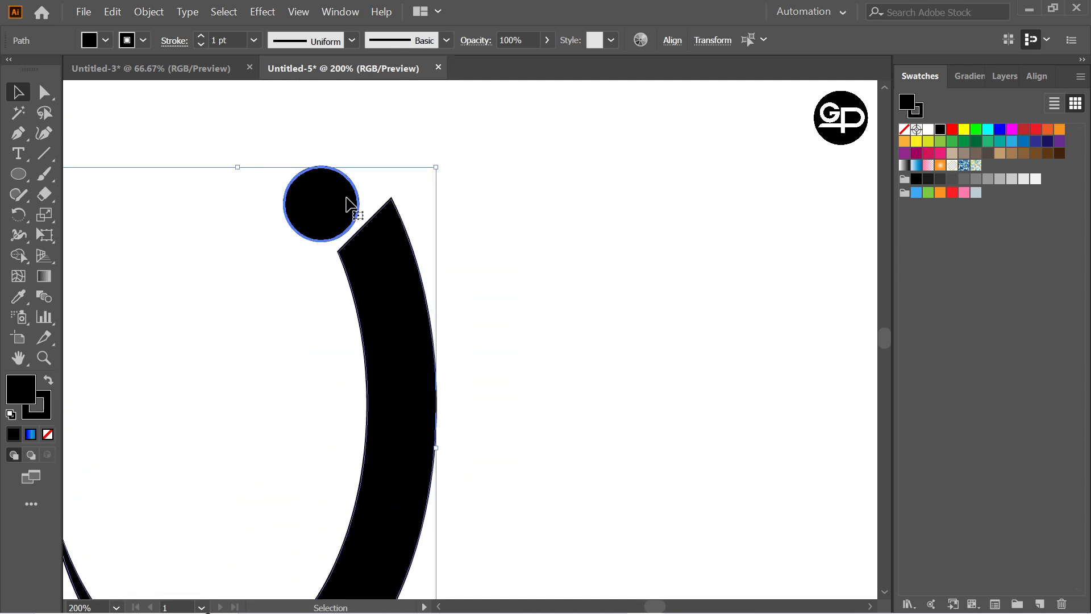
left_click(368, 183)
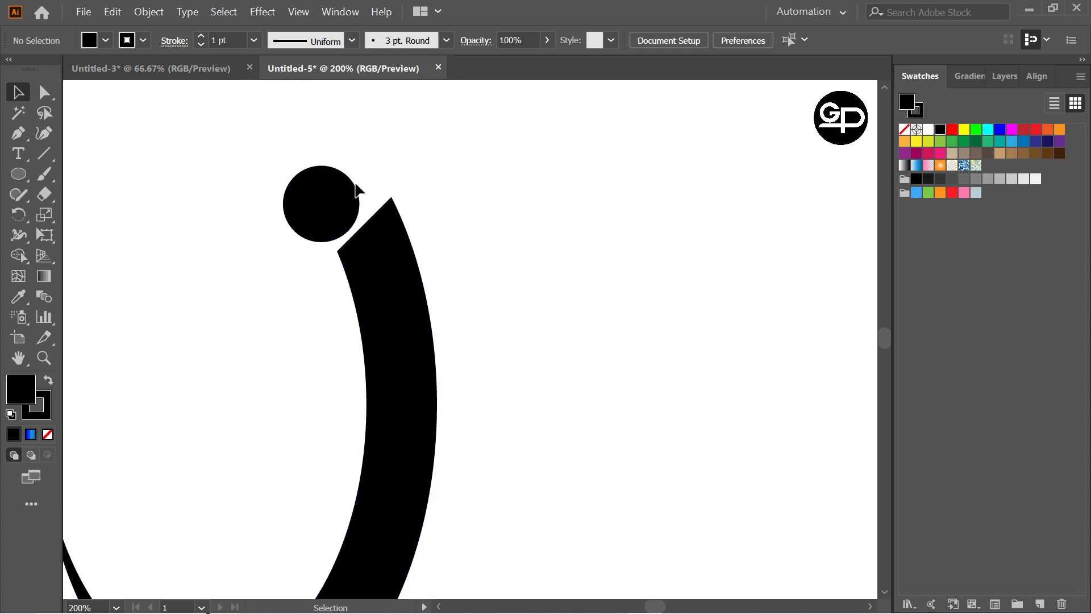
left_click(357, 189)
key("ctrl+c")
key("ctrl+f")
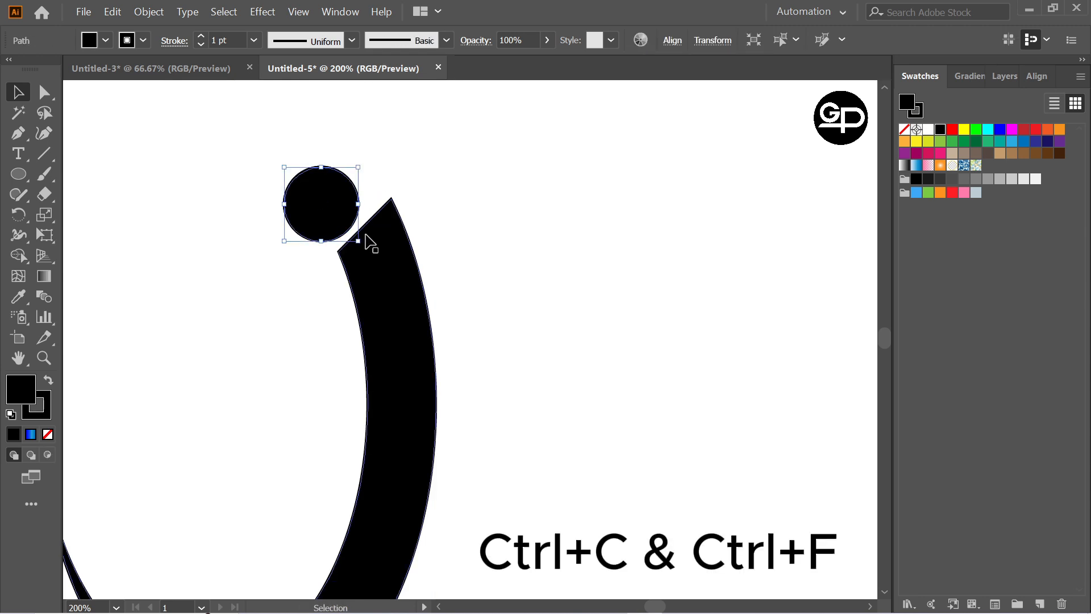
left_click_drag(358, 241, 351, 232)
Split the two concentric circles with Shape Builder and fill them with the white-to-black linear gradient preset.
left_click_drag(281, 139, 363, 248)
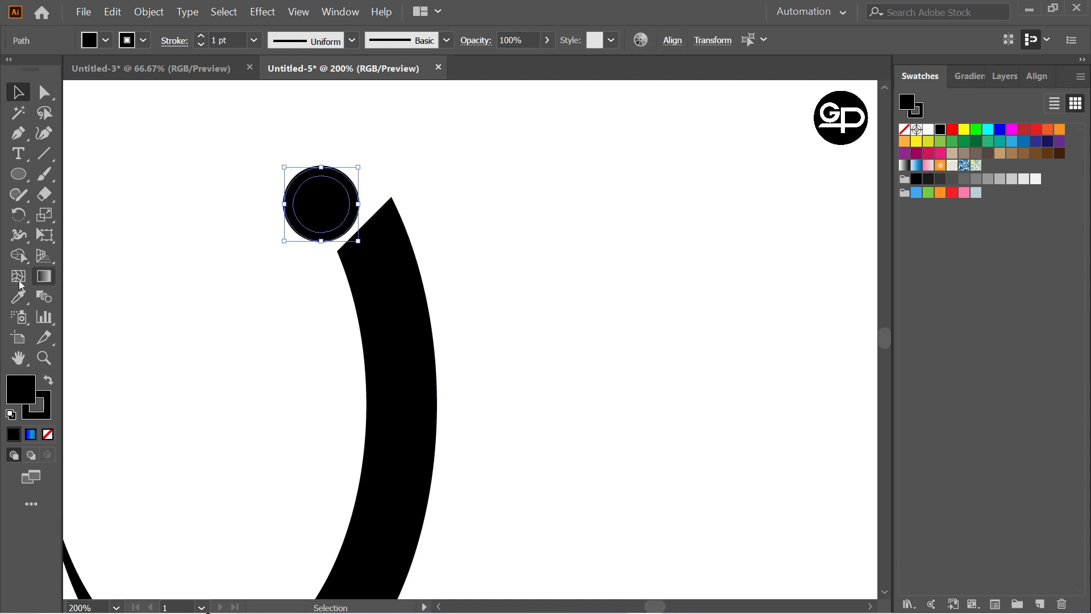
left_click(18, 257)
left_click(327, 201)
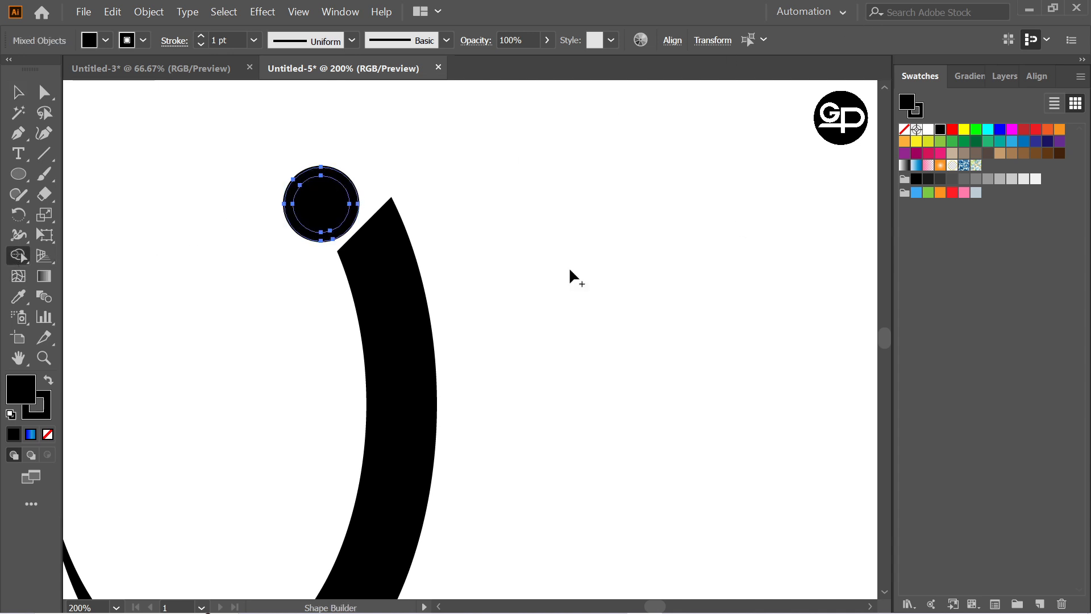
left_click(968, 78)
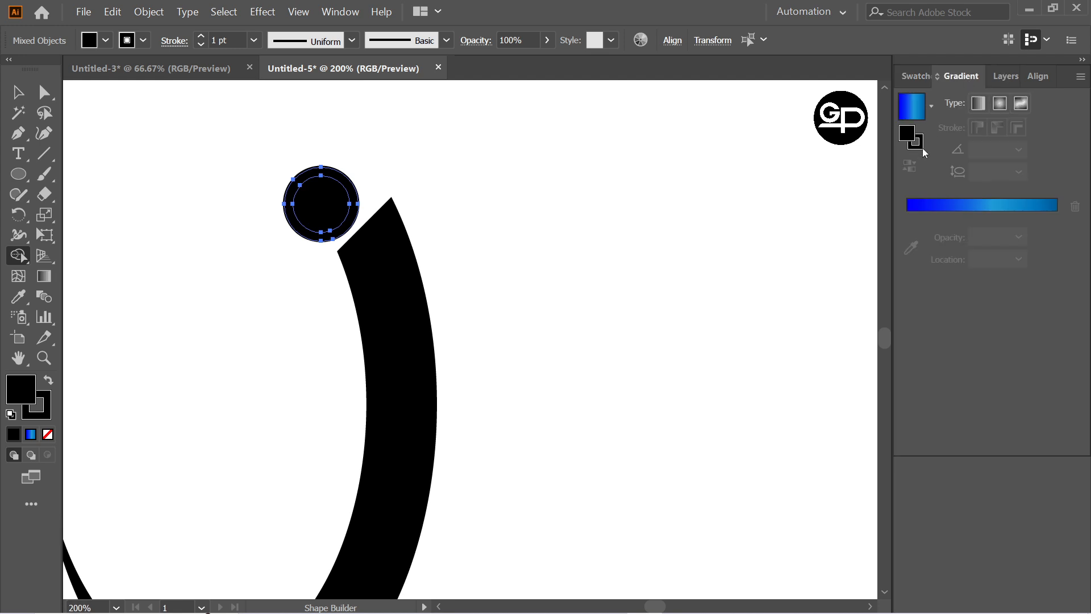
left_click(929, 102)
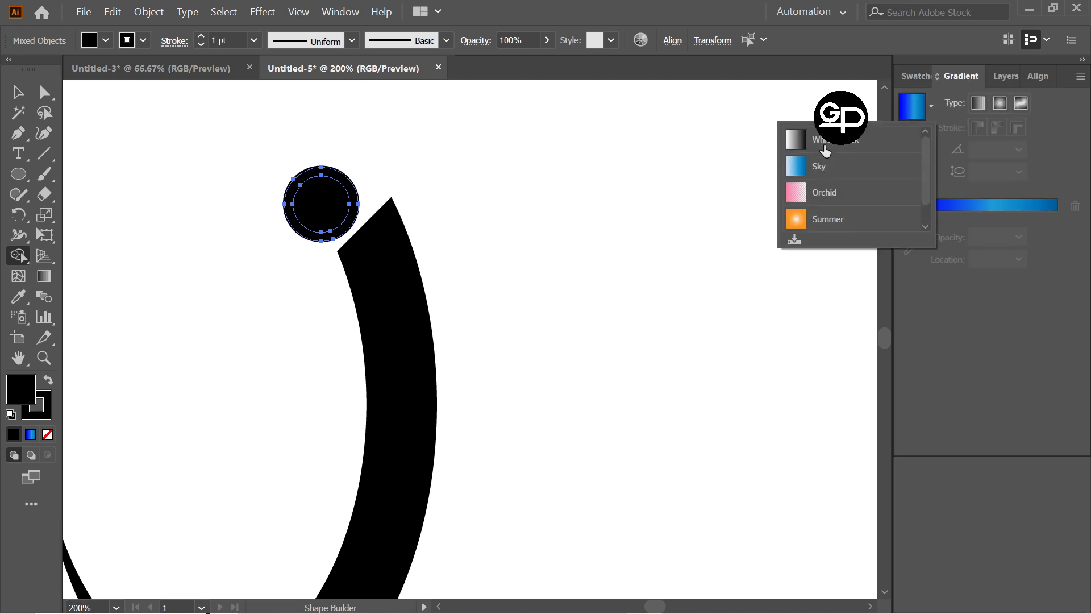
left_click(824, 147)
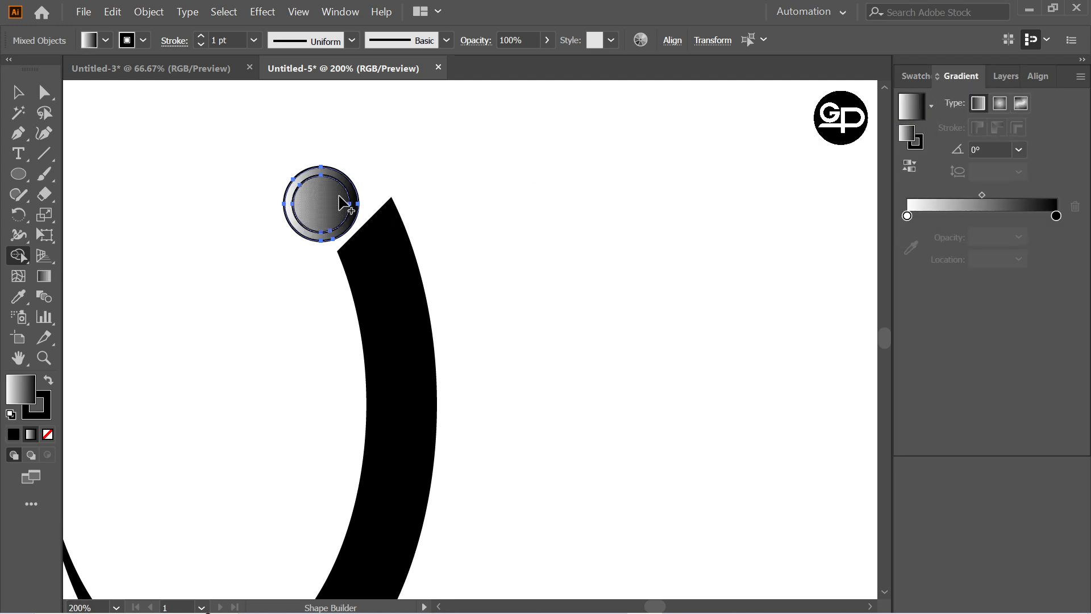
Fill the inner circle with the Sky gradient preset and set its first colour stop to pure blue.
left_click(17, 95)
left_click(369, 180)
left_click(329, 193)
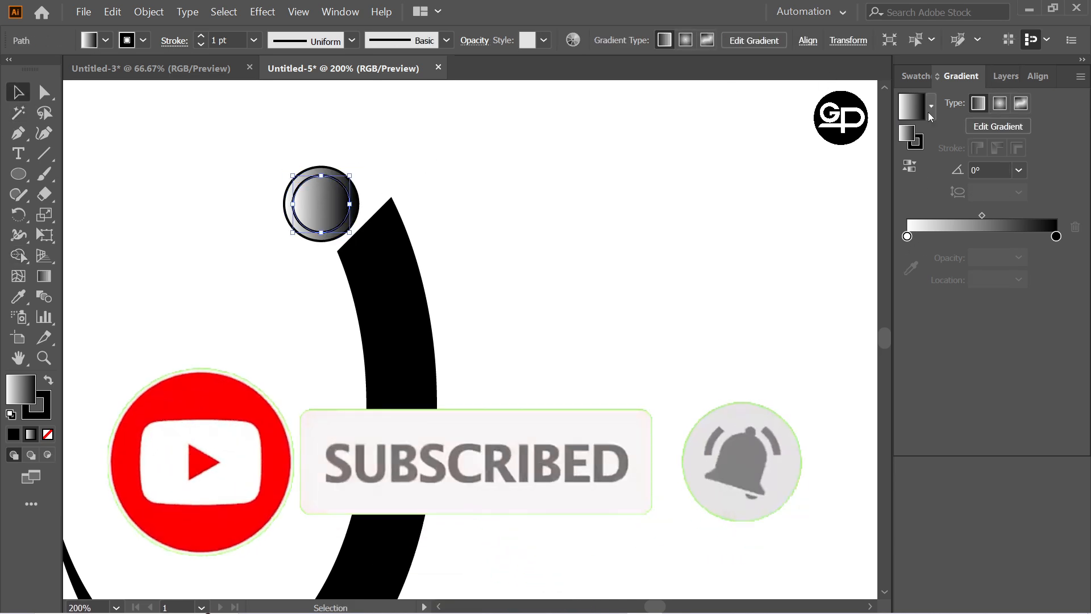
left_click(929, 113)
left_click(847, 166)
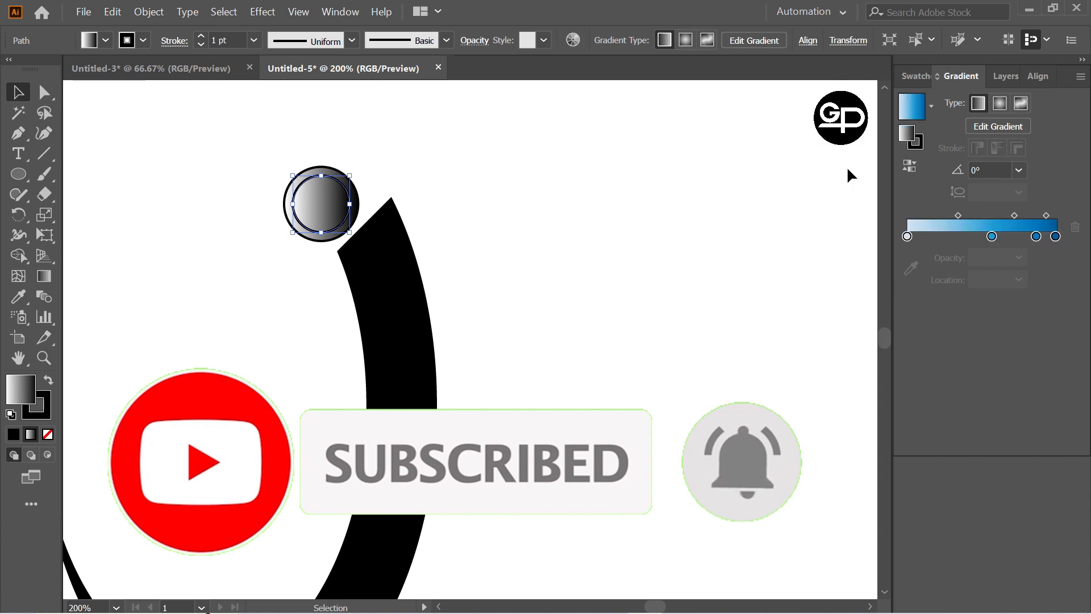
double_click(907, 236)
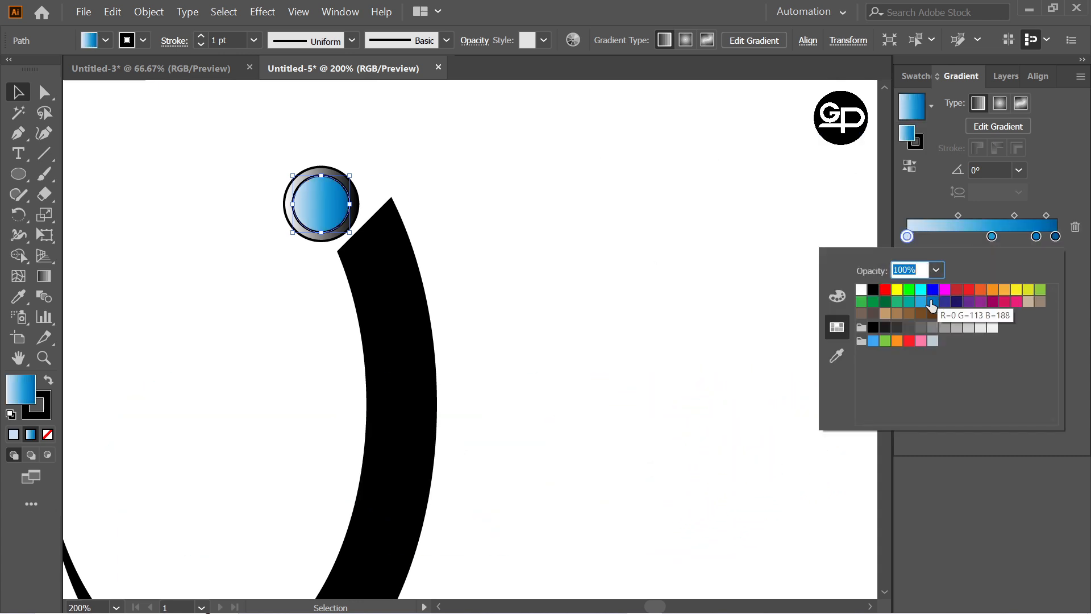
left_click(933, 290)
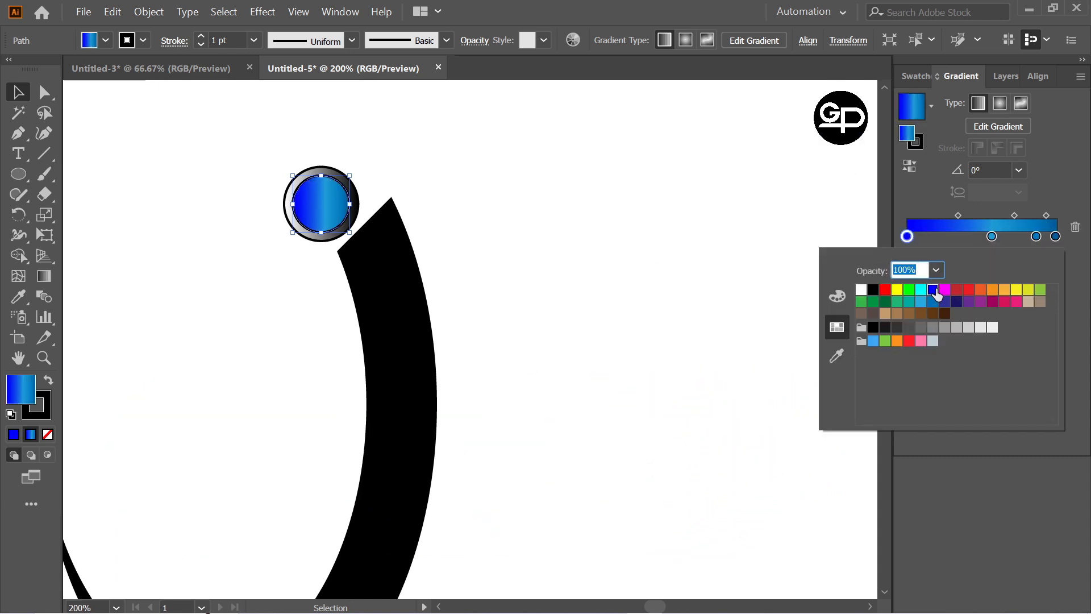
left_click(353, 196)
left_click(355, 188)
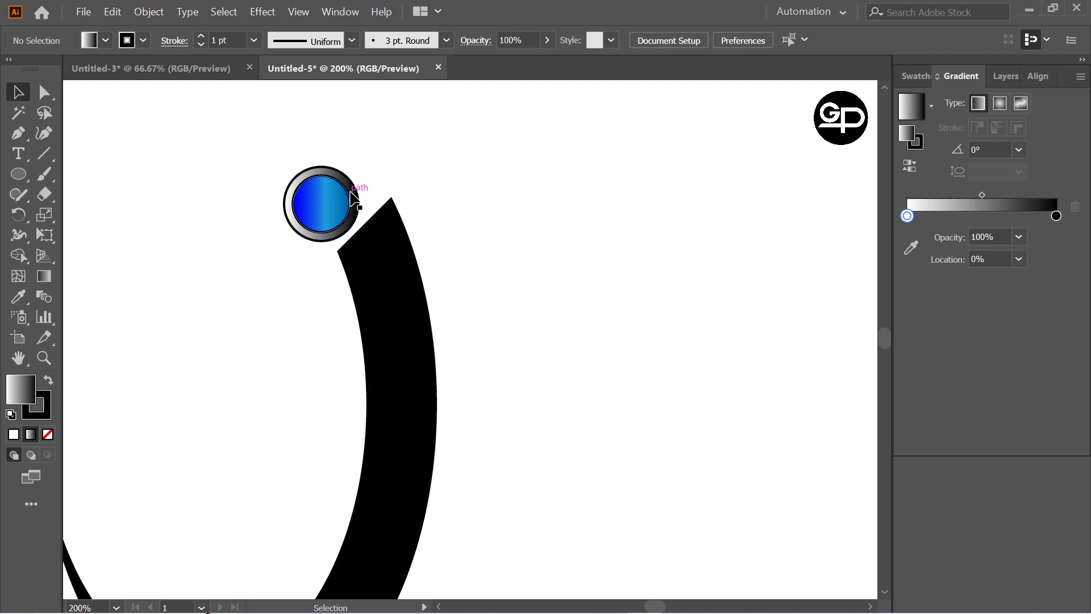
Fill the outer ring around the small circle with the Sky gradient preset and set its first colour stop to pure blue.
left_click(357, 203)
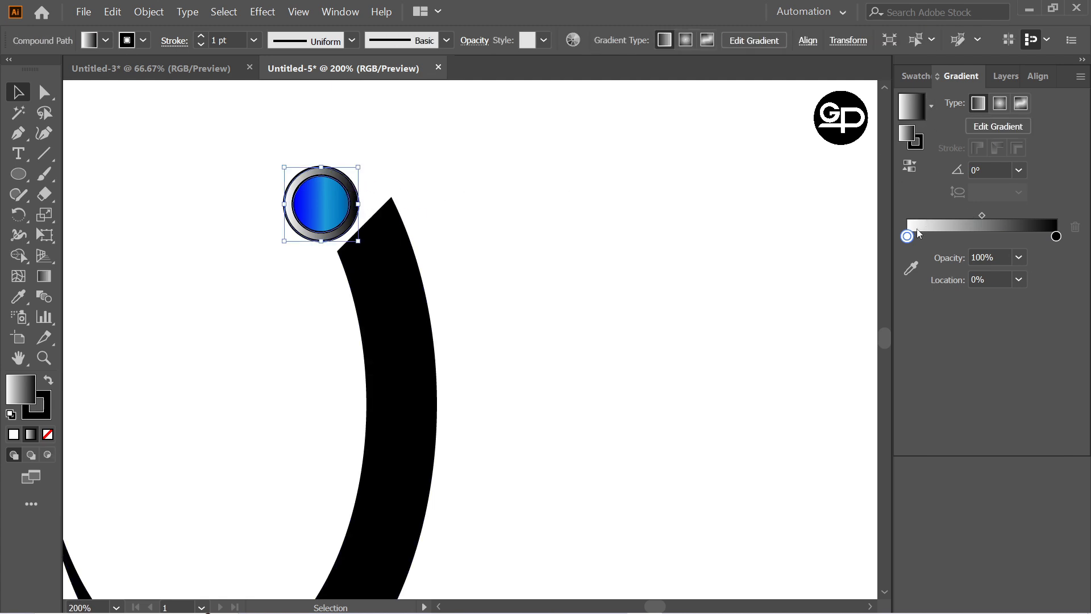
left_click(931, 107)
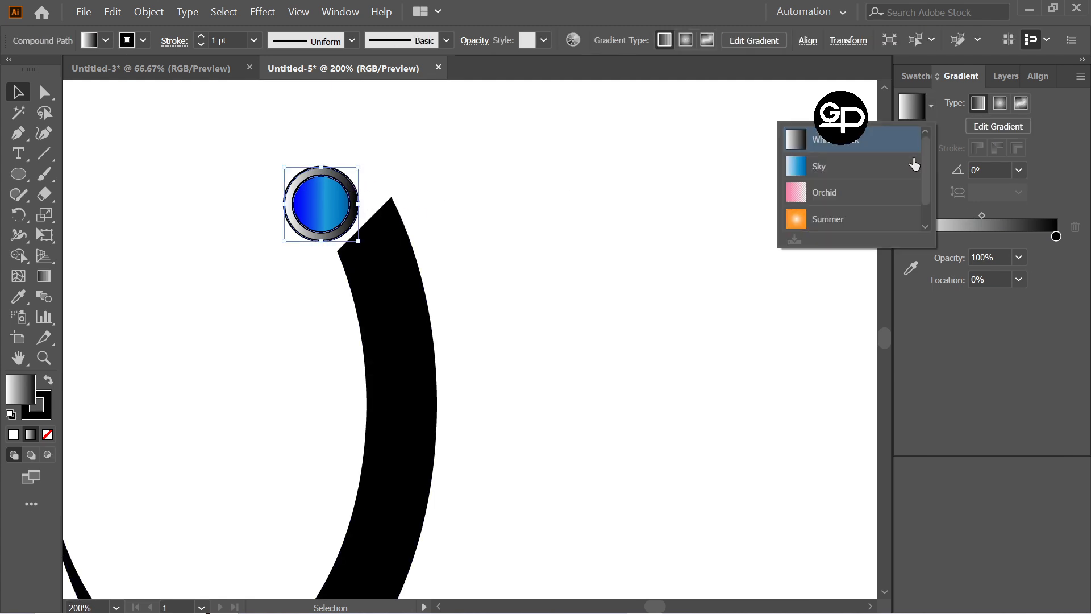
left_click(849, 173)
double_click(908, 236)
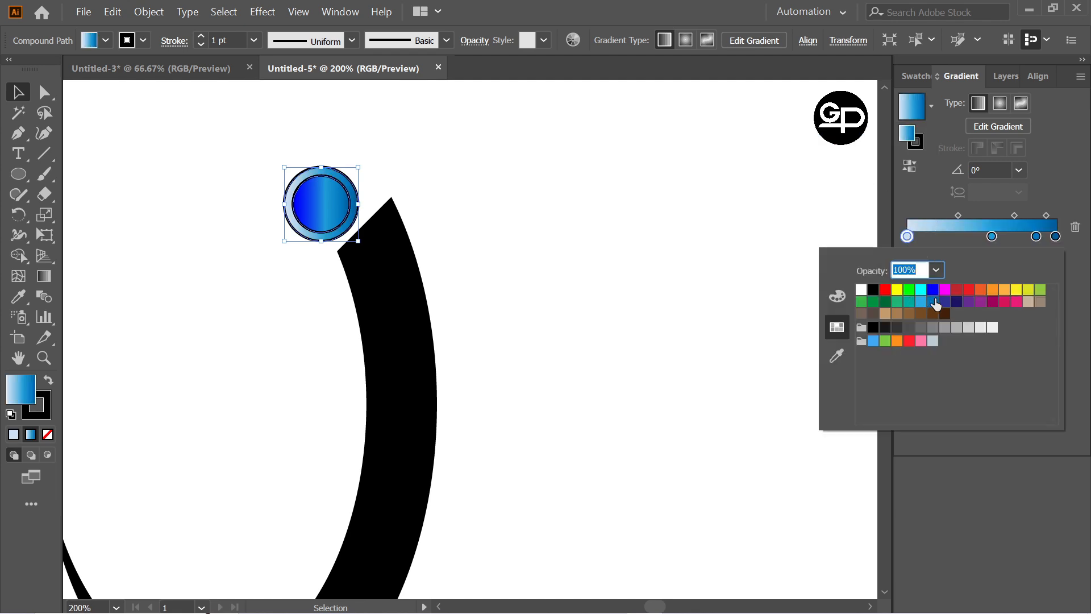
left_click(932, 290)
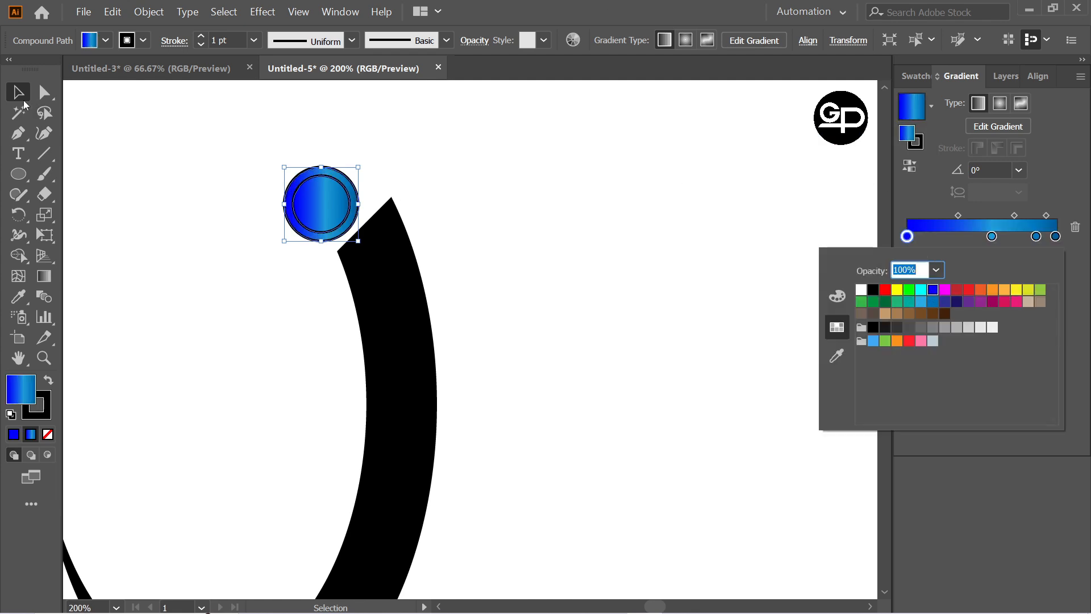
Remove the stroke from the small inner circle and its surrounding ring.
left_click(21, 98)
left_click(169, 115)
left_click_drag(281, 138, 368, 234)
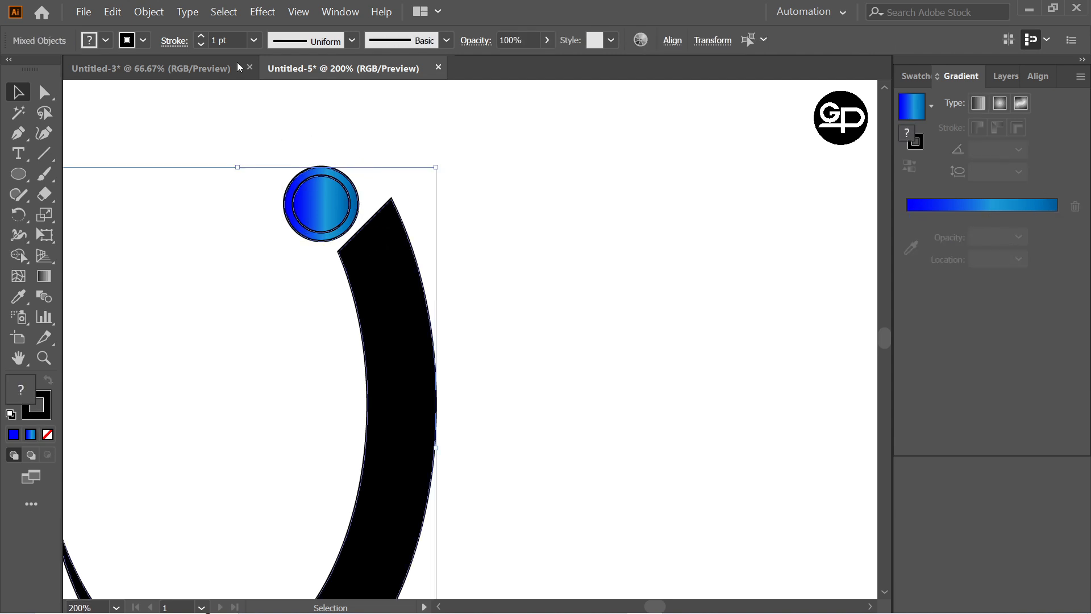
left_click_drag(260, 138, 348, 226)
left_click(143, 40)
left_click(12, 70)
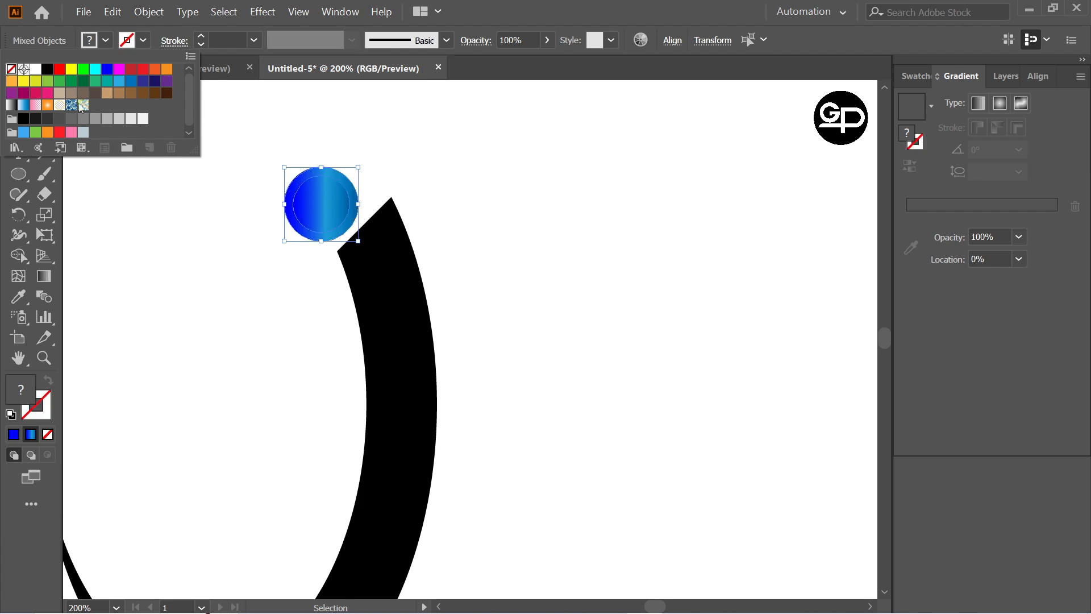
left_click(460, 191)
Redirect the inner circle's gradient diagonally from its upper-right edge to its lower-left edge, at about -124°.
left_click(357, 189)
left_click(318, 197)
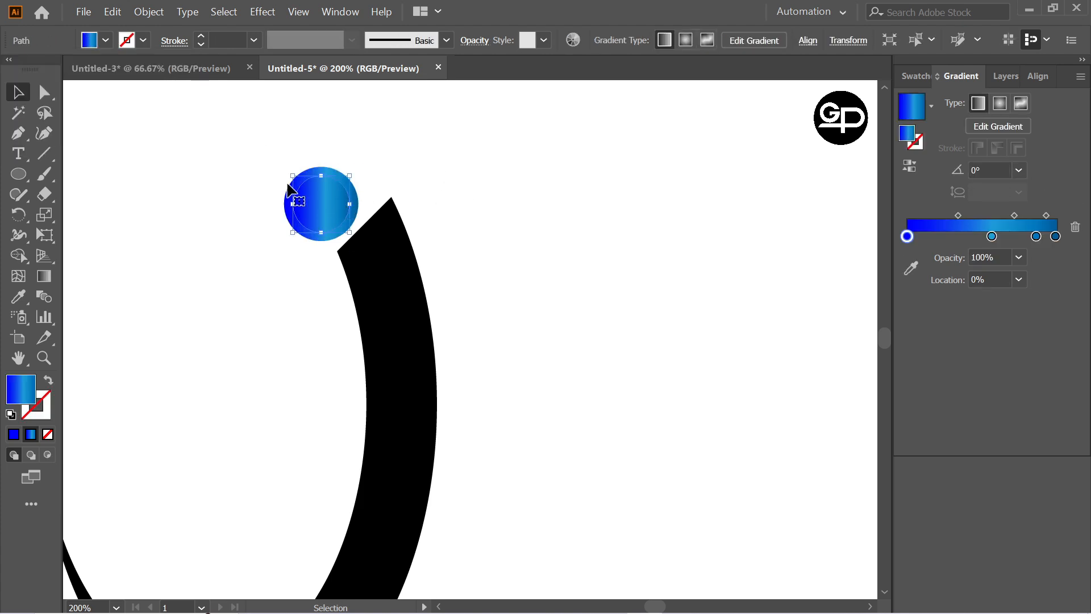
left_click(44, 276)
left_click_drag(351, 162, 297, 240)
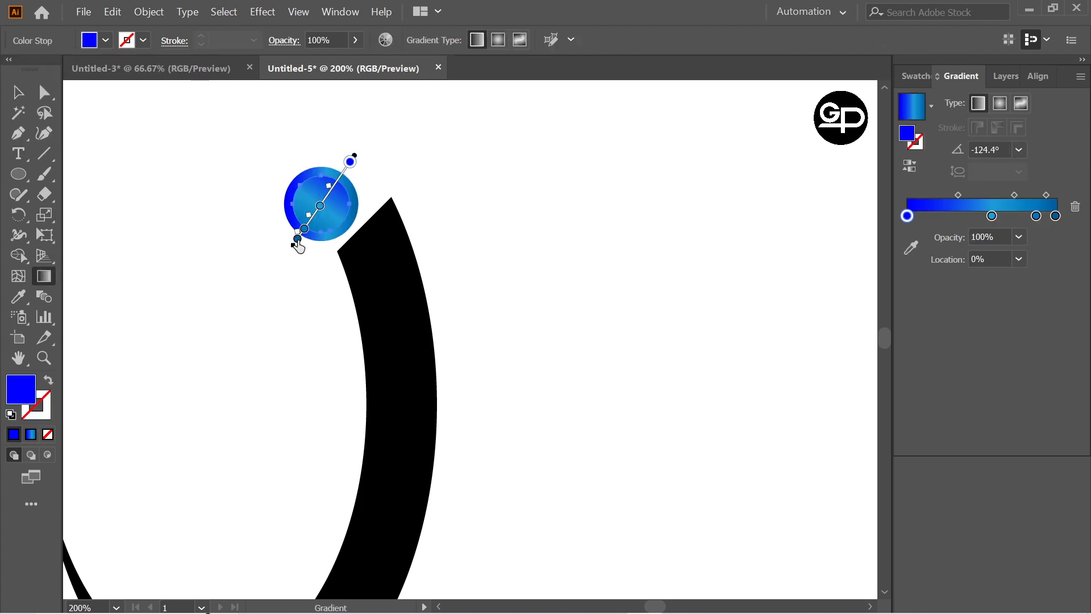
key("v")
left_click(469, 169)
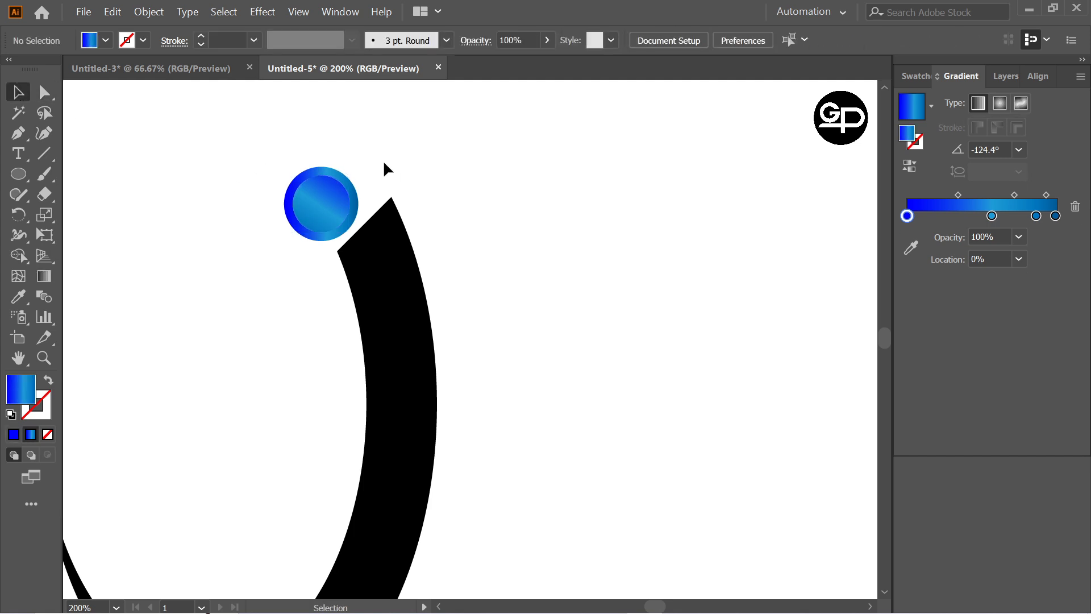
left_click_drag(199, 149, 478, 376)
scroll(464, 330, "down", 2)
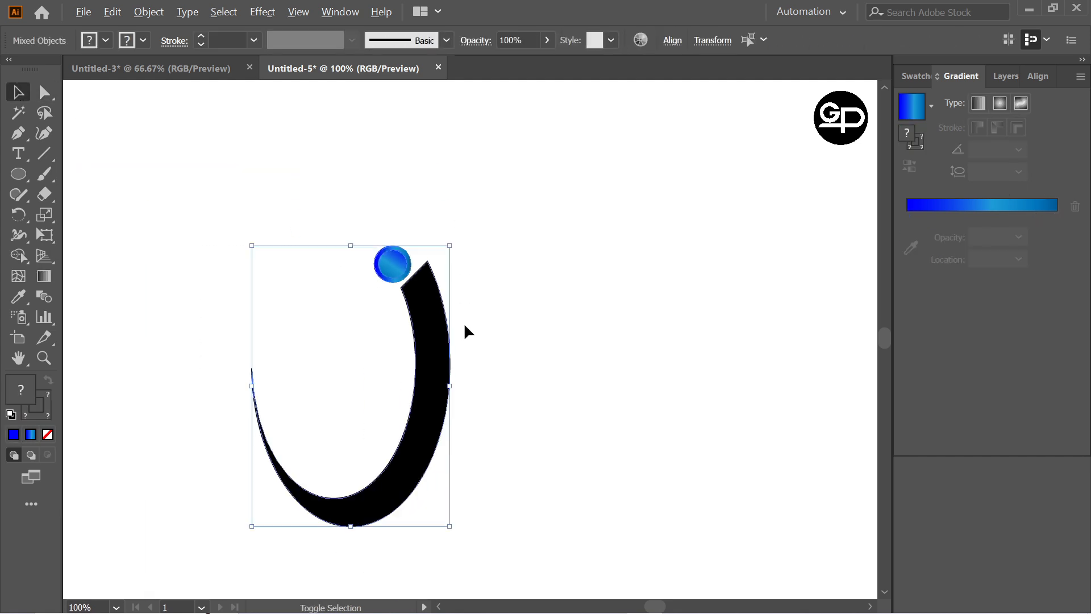
scroll(472, 273, "down", 1)
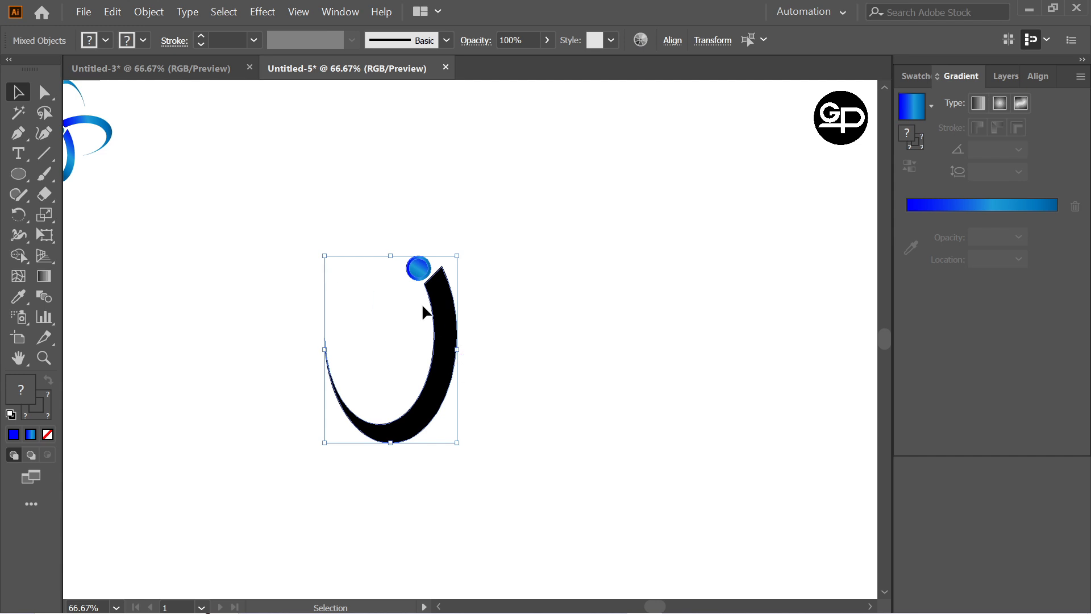
left_click(383, 191)
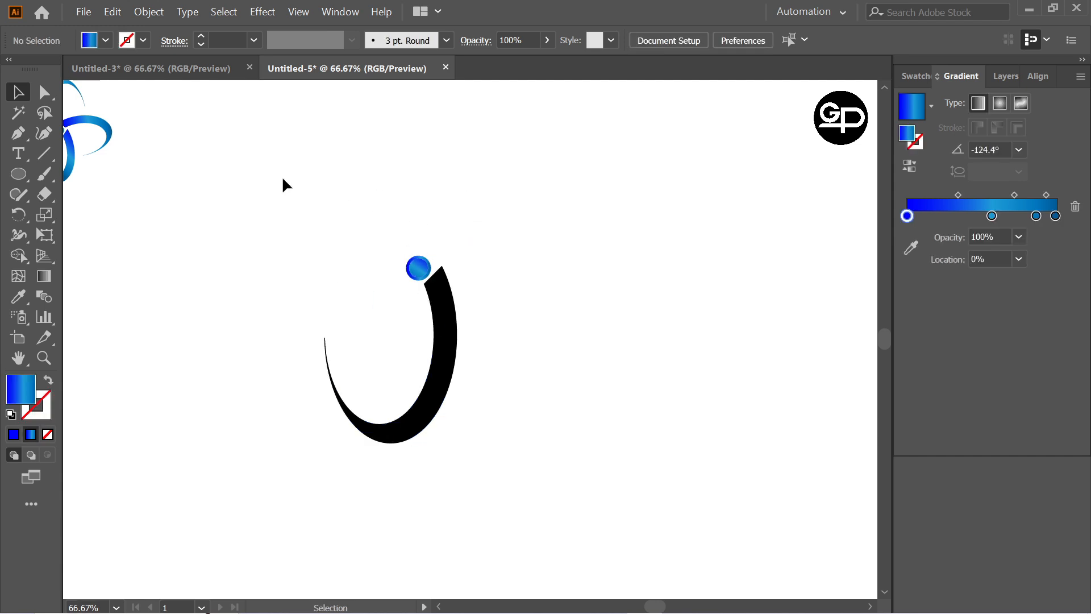
left_click_drag(283, 178, 511, 365)
left_click(679, 210)
Fill the black crescent blade with the Sky gradient preset and set its first colour stop to pure blue.
left_click_drag(421, 212, 497, 215)
left_click(519, 367)
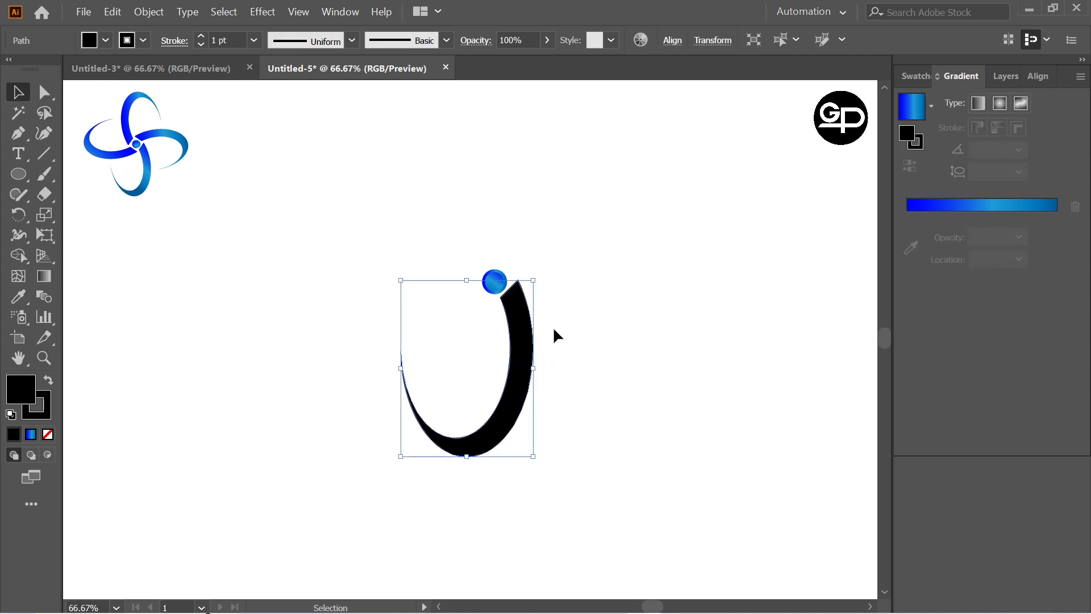
left_click(931, 105)
scroll(853, 193, "up", 1)
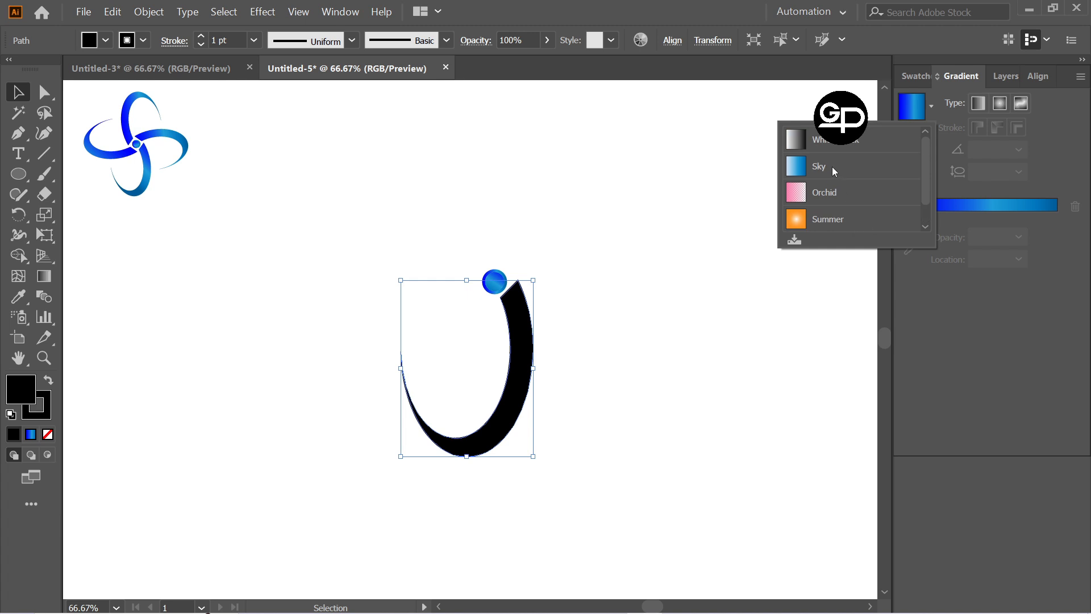
left_click(832, 165)
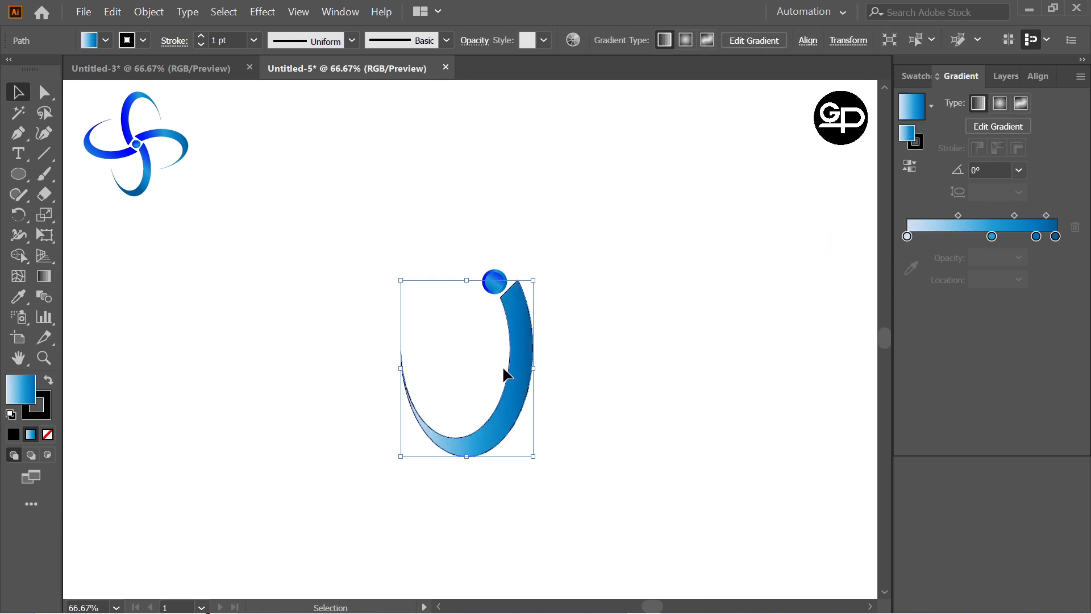
double_click(907, 236)
left_click(933, 290)
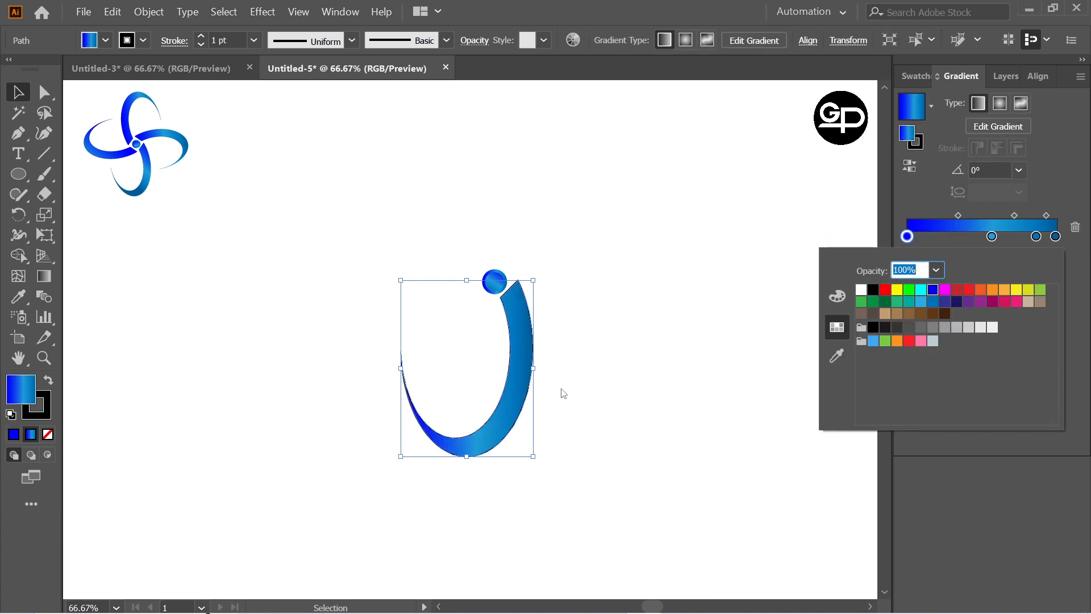
left_click(674, 302)
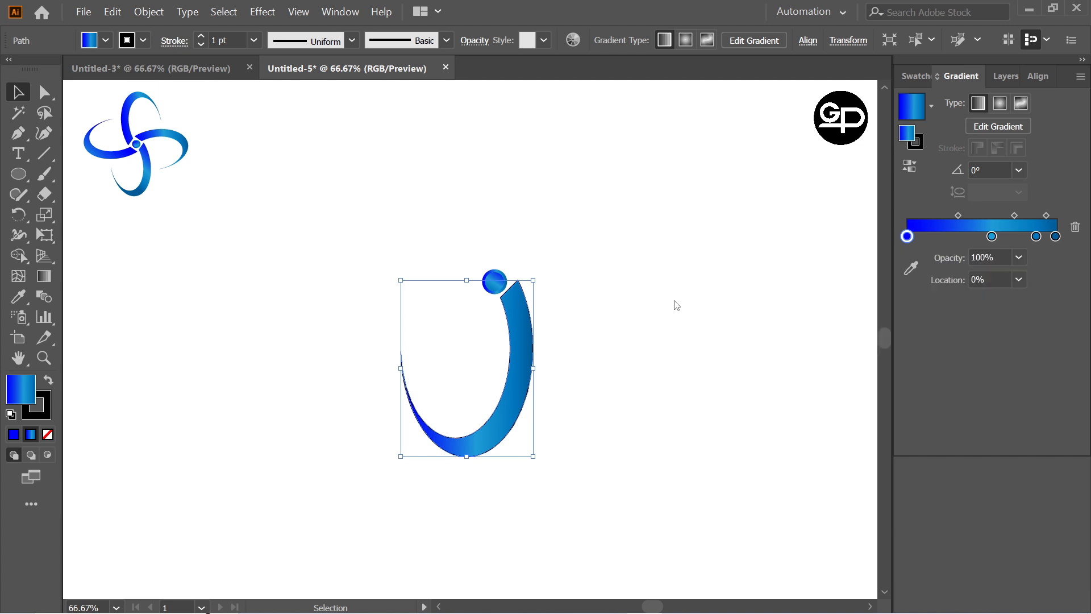
left_click(657, 363)
Redirect the crescent's gradient at about 48° so it runs from blue at the thin tail to dark blue at the thick end.
left_click(521, 366)
left_click(44, 276)
left_click_drag(502, 266, 416, 505)
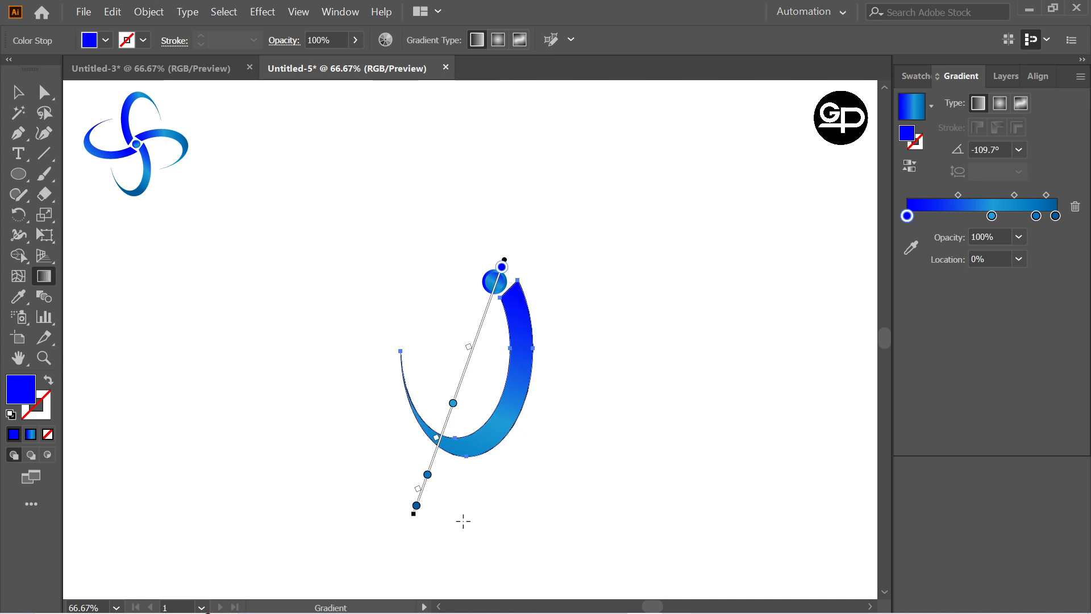
left_click_drag(398, 455, 490, 353)
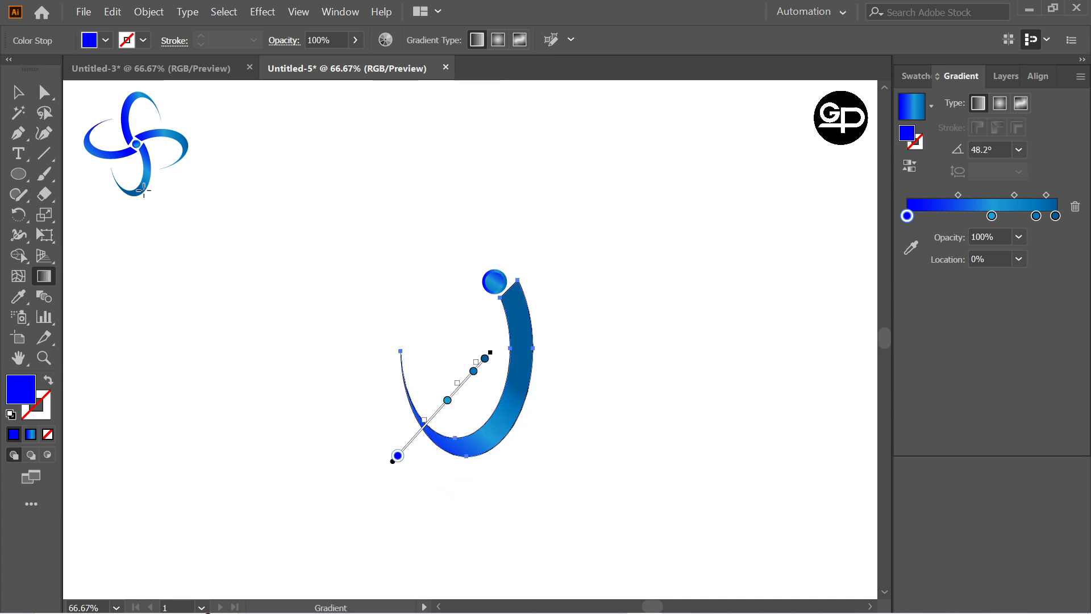
key("v")
left_click(607, 319)
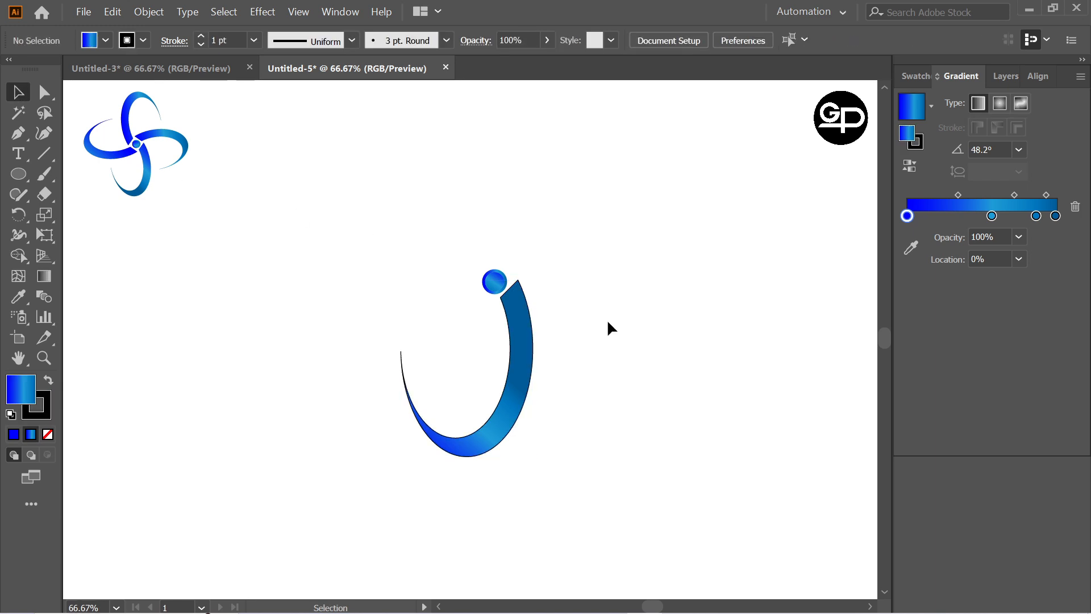
Rotate a copy of the crescent by 360/4 (90°) about the small circle's centre, and repeat the transformation twice to make four blades.
left_click(528, 353)
left_click_drag(18, 214, 96, 237)
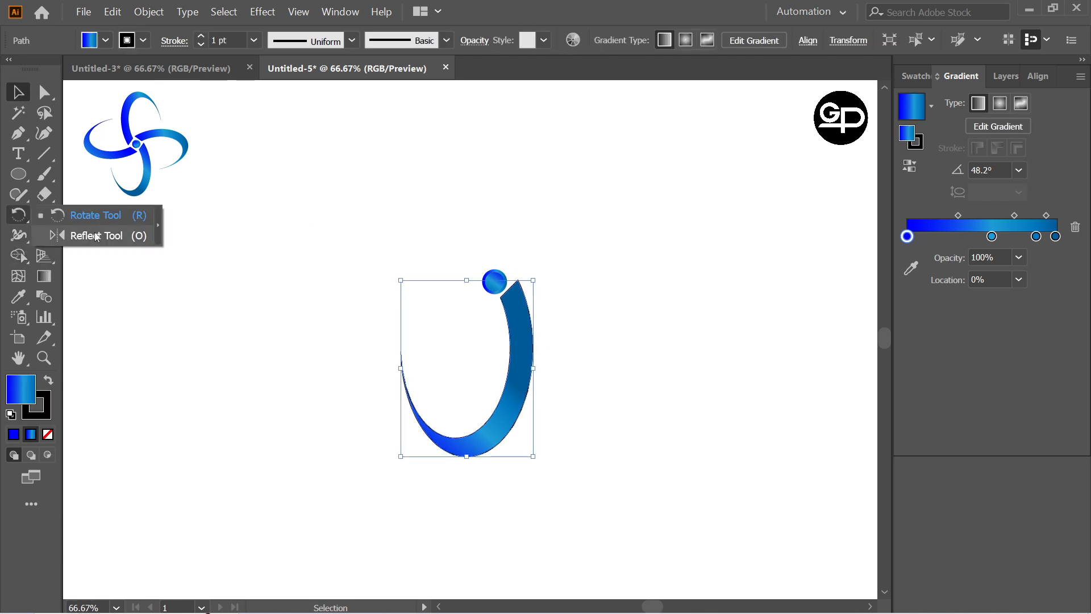
left_click(95, 215)
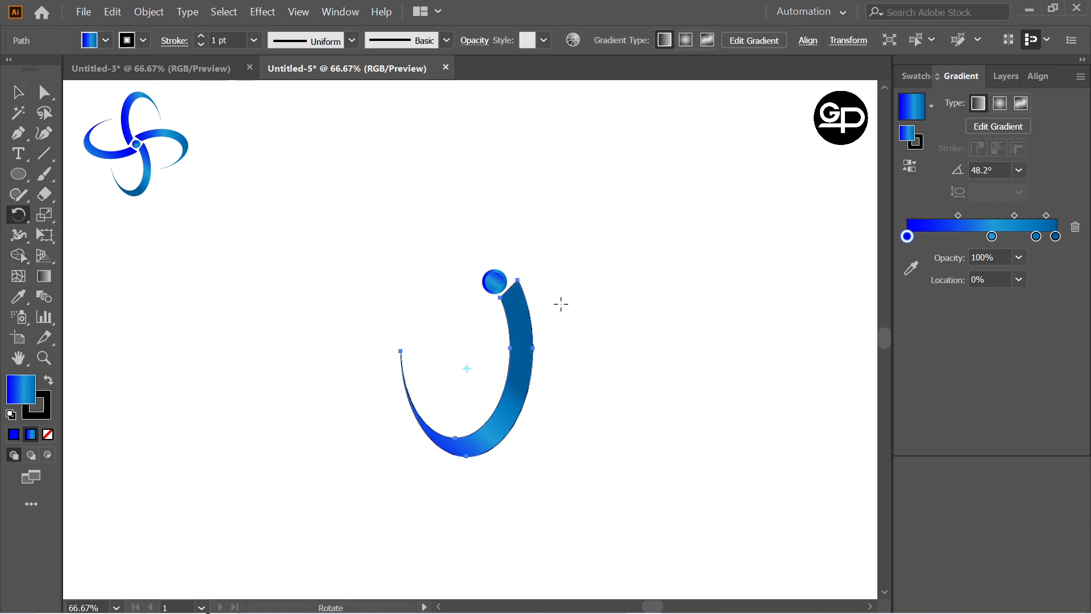
left_click(496, 281, "alt")
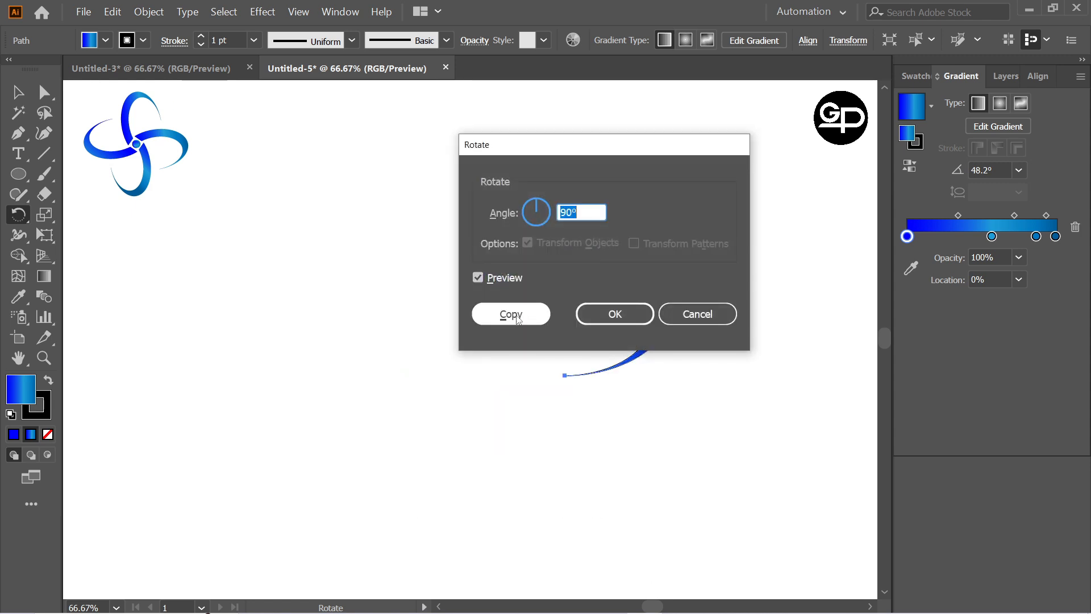
type("360/4")
left_click(539, 319)
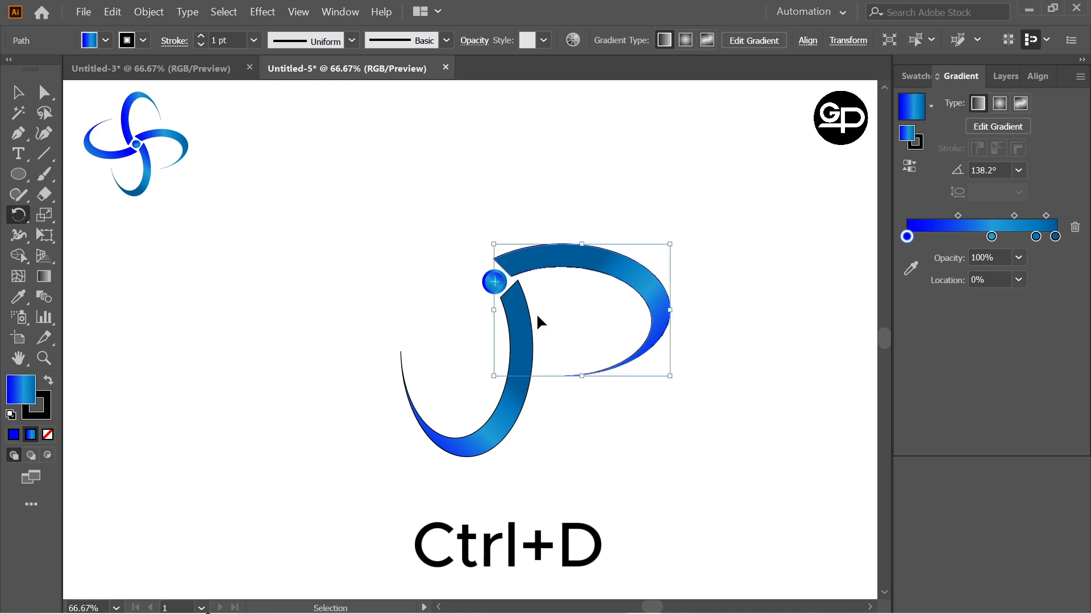
key("ctrl+d")
key("ctrl+d")
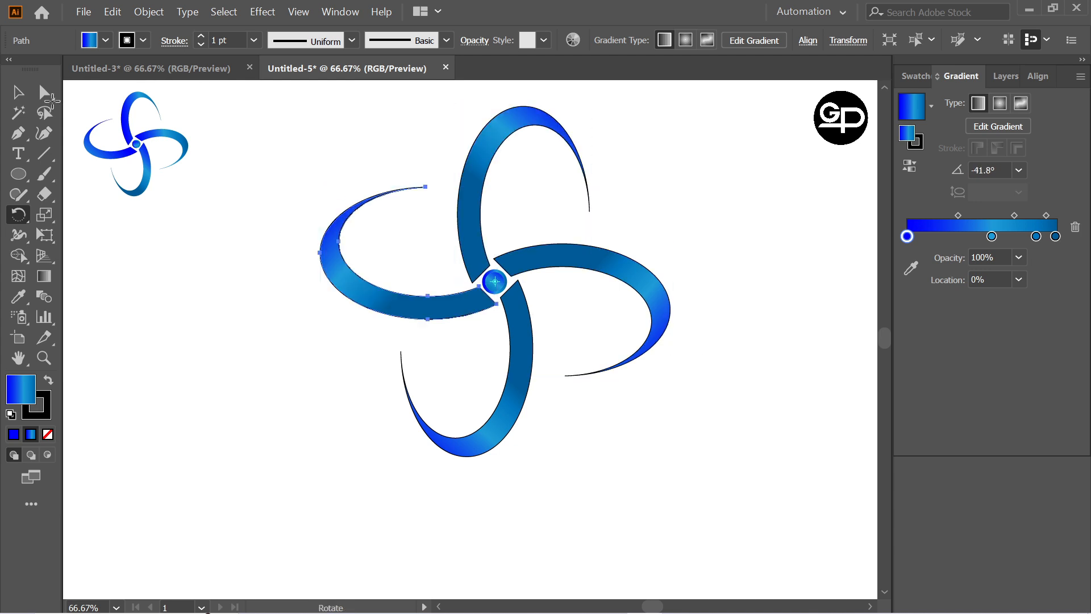
Group the four blades with the centre circle and scale the group down slightly about its centre.
left_click(18, 92)
left_click(347, 146)
left_click_drag(329, 137, 696, 467)
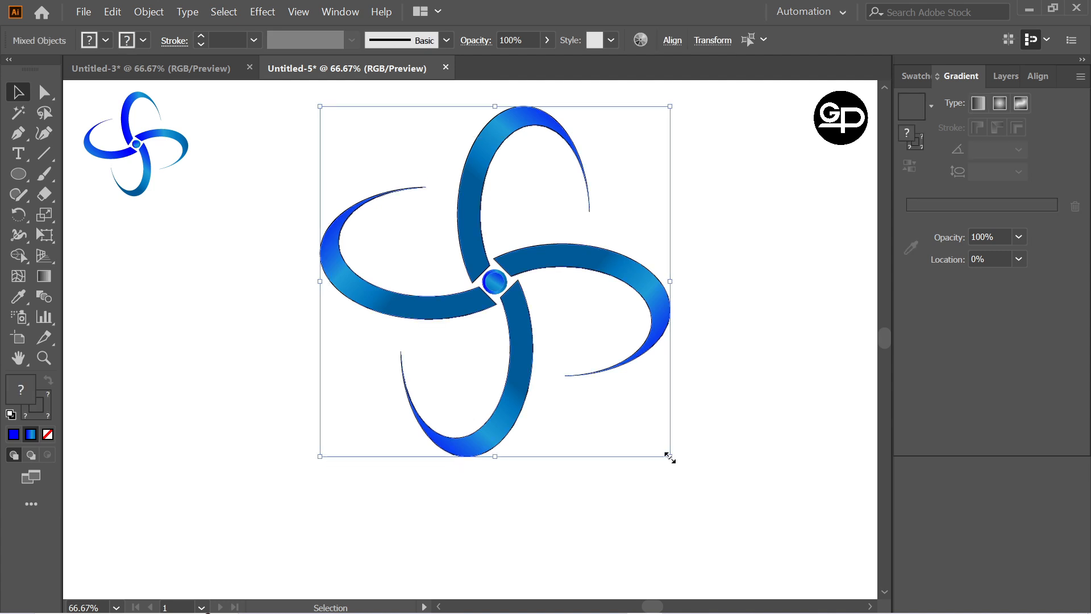
key("ctrl+g")
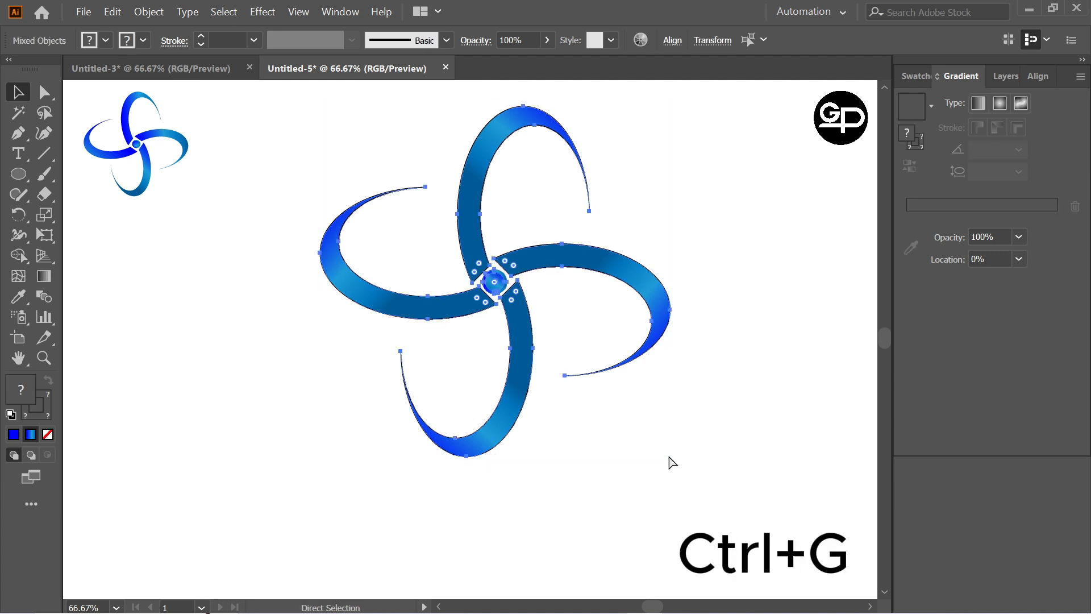
left_click_drag(672, 458, 653, 437)
left_click(767, 264)
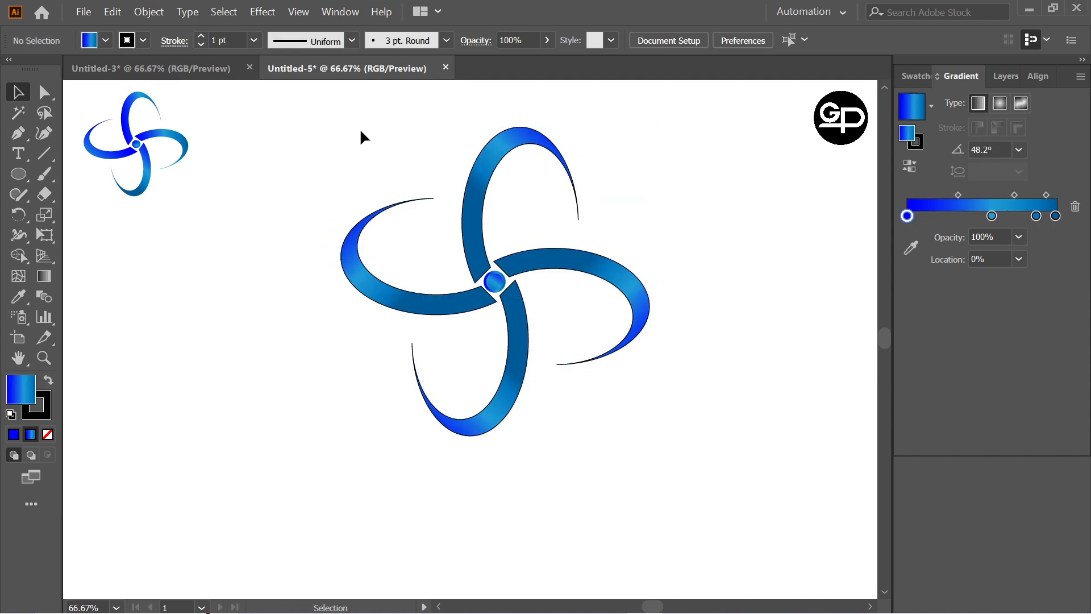
Remove the stroke from the whole logo group.
left_click_drag(306, 126, 681, 446)
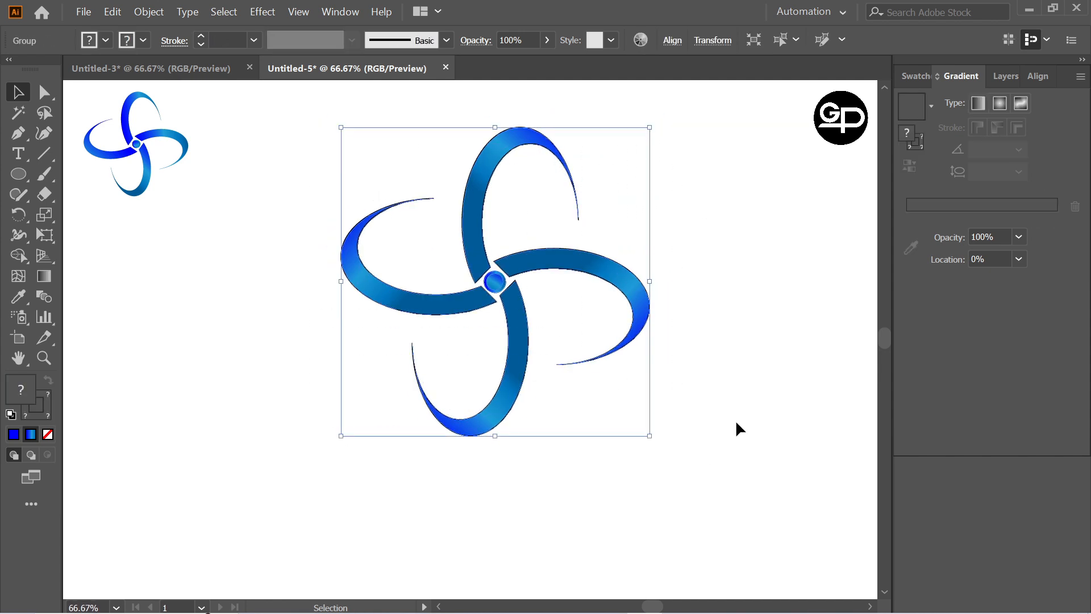
left_click(143, 41)
left_click(11, 71)
left_click(285, 290)
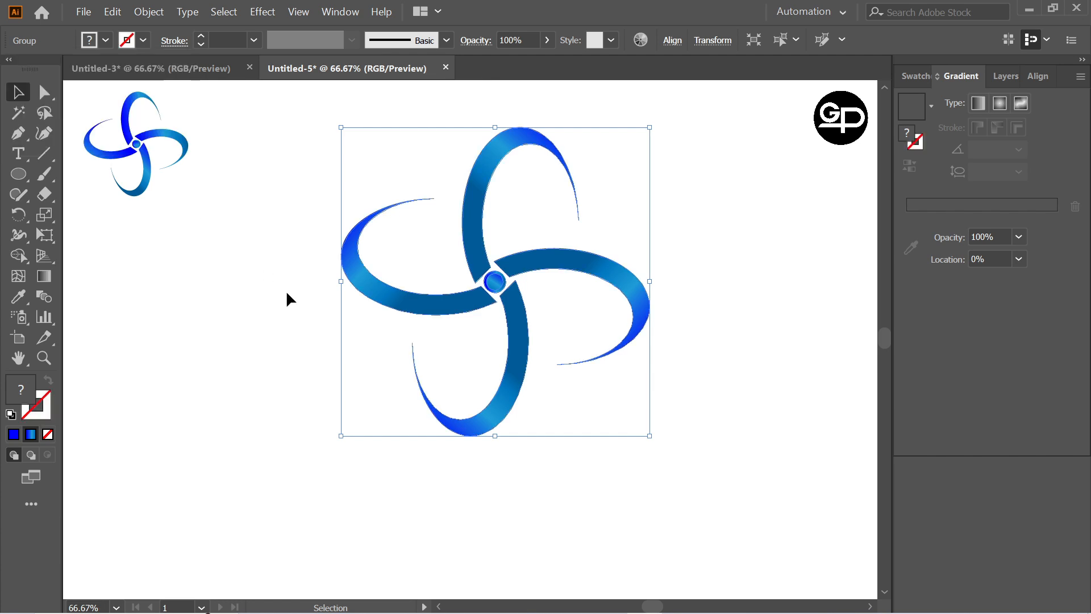
Rotate the logo group slightly counterclockwise about its centre, enlarge it a little and nudge it down to the right.
left_click(220, 310)
left_click_drag(368, 152, 685, 405)
left_click(713, 281)
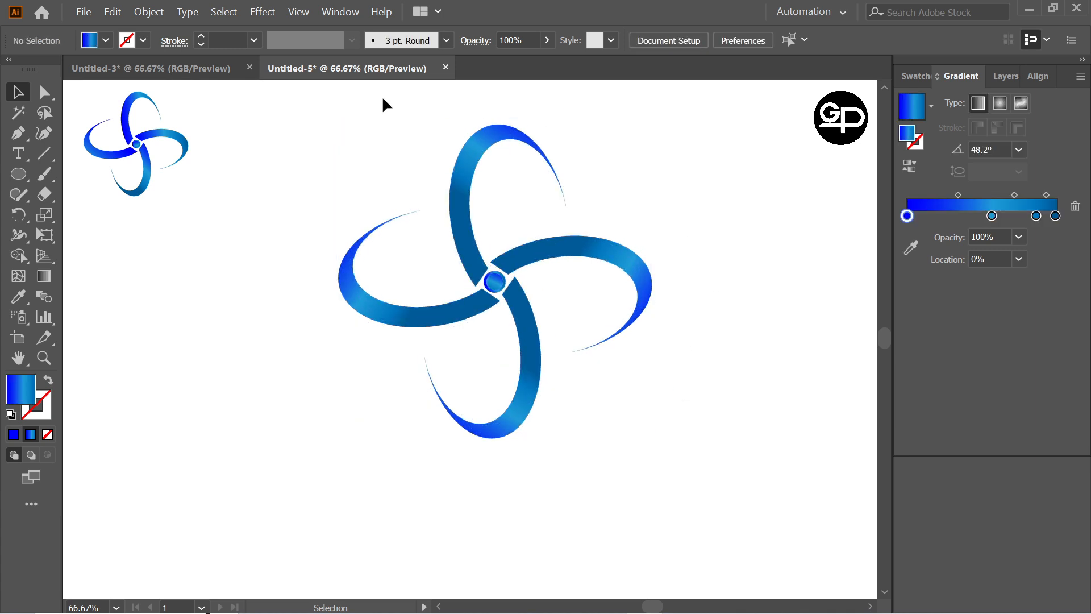
left_click_drag(329, 97, 701, 467)
left_click(742, 273)
left_click_drag(517, 261, 522, 266)
left_click(766, 232)
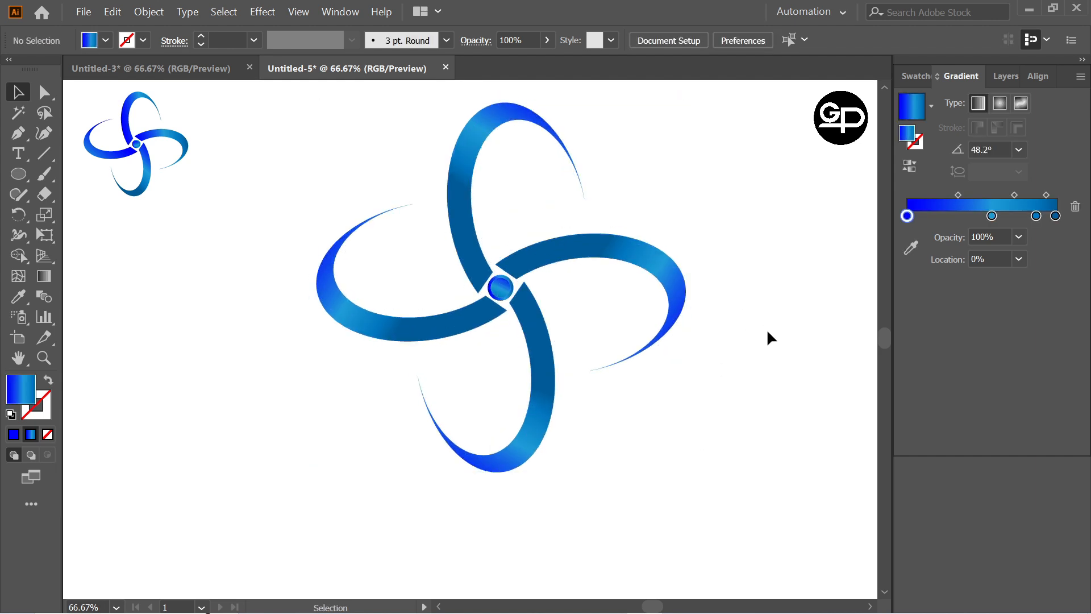